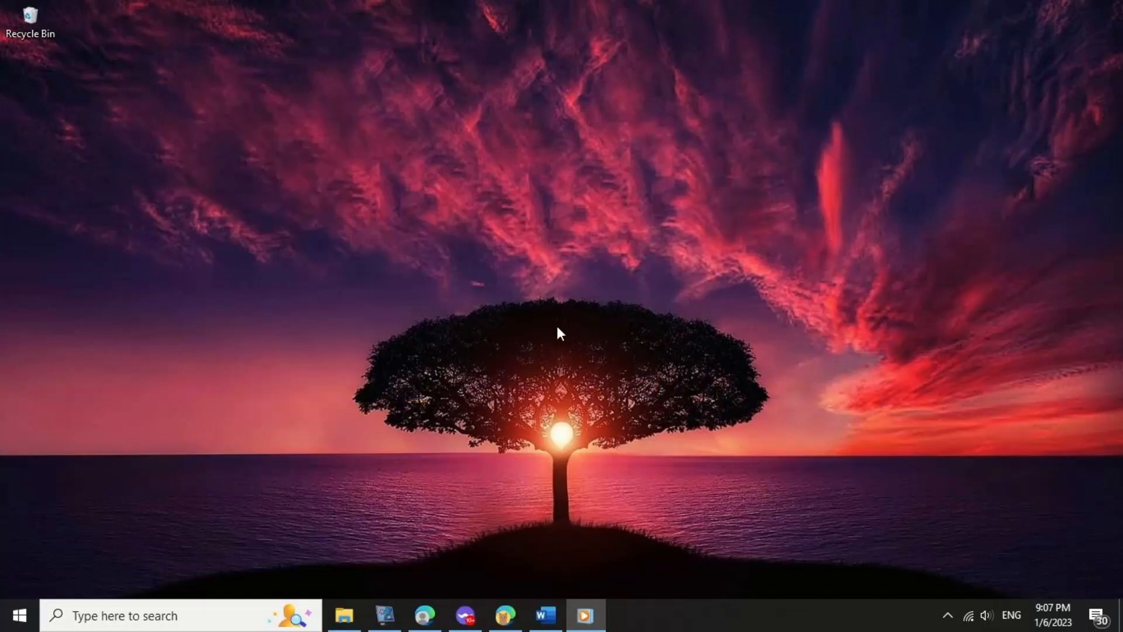
Switch to Word and insert a table with 5 columns and 4 rows in the blank document.
click(549, 612)
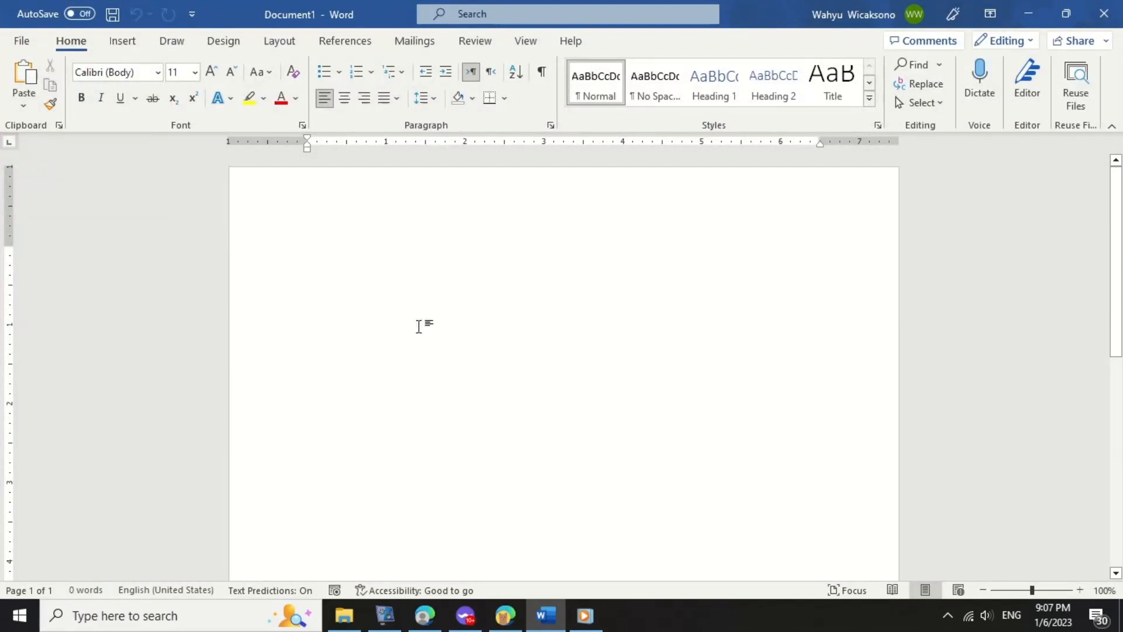
click(122, 40)
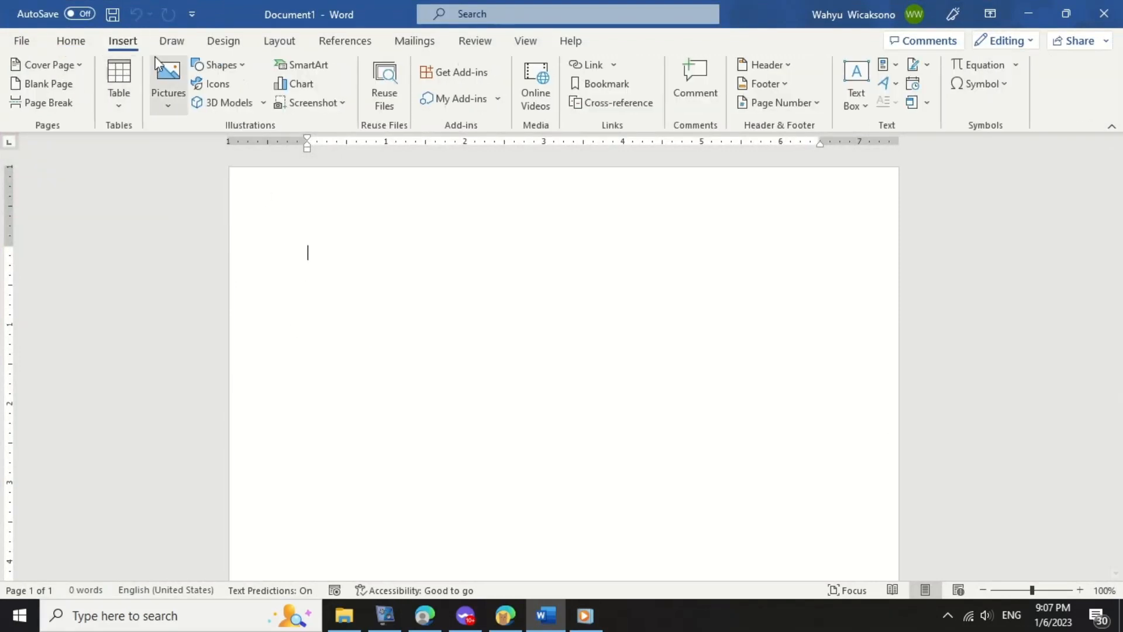
click(120, 88)
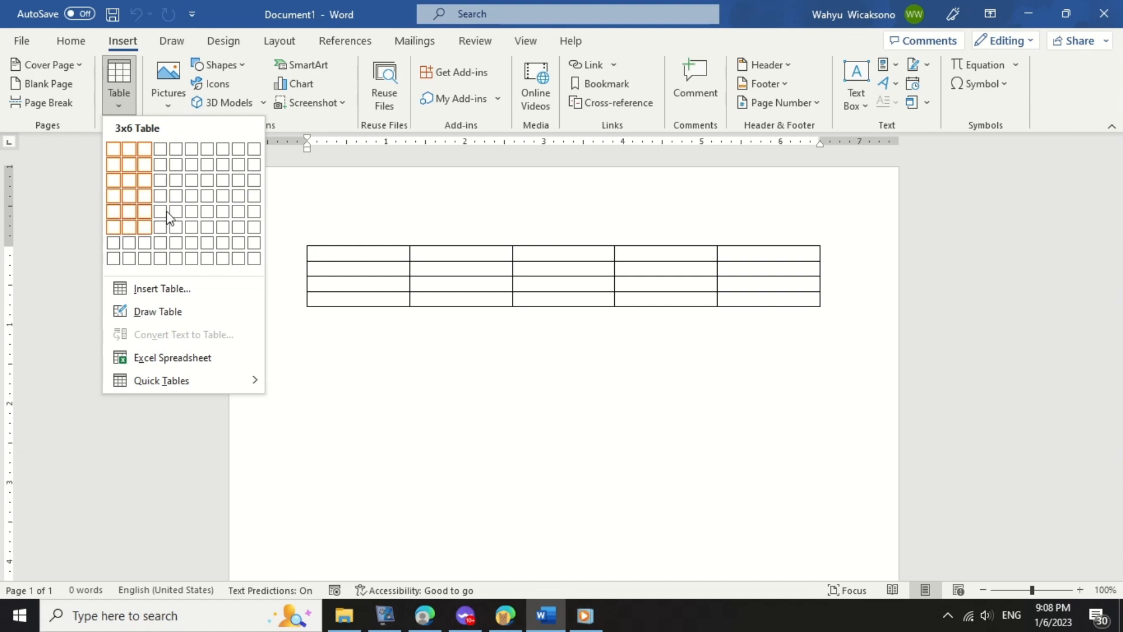
click(163, 289)
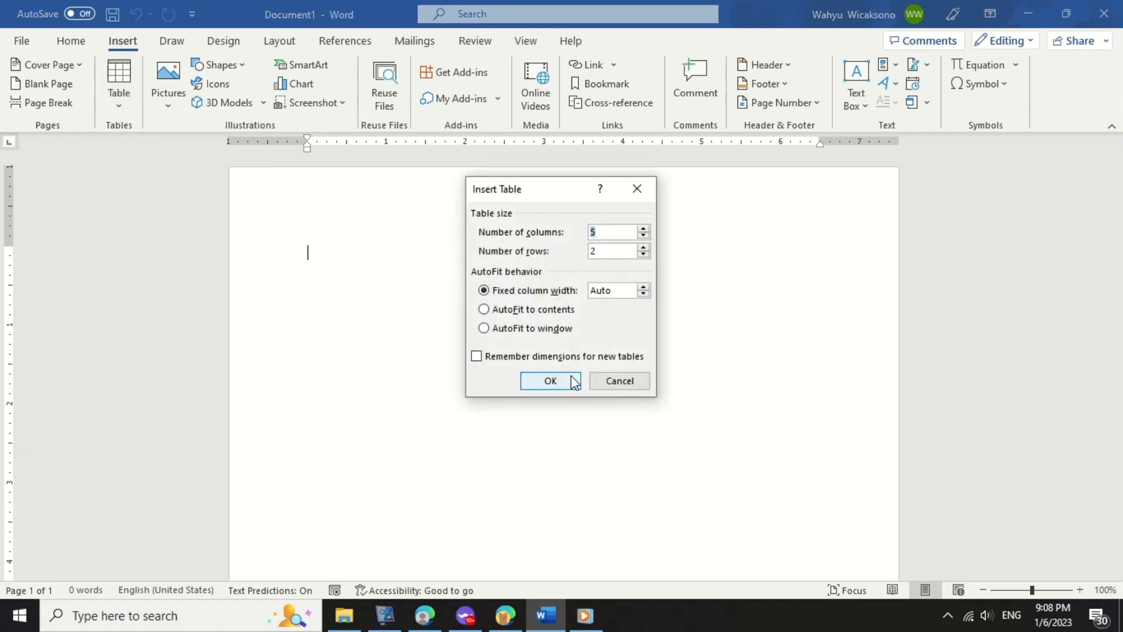
click(643, 247)
click(643, 247)
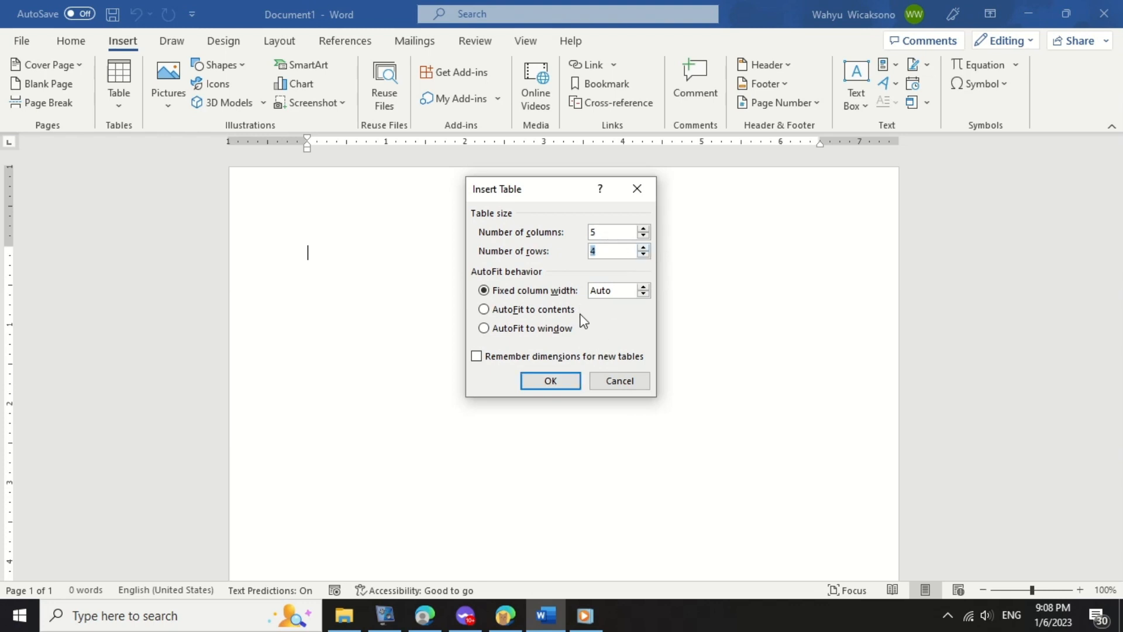
click(550, 380)
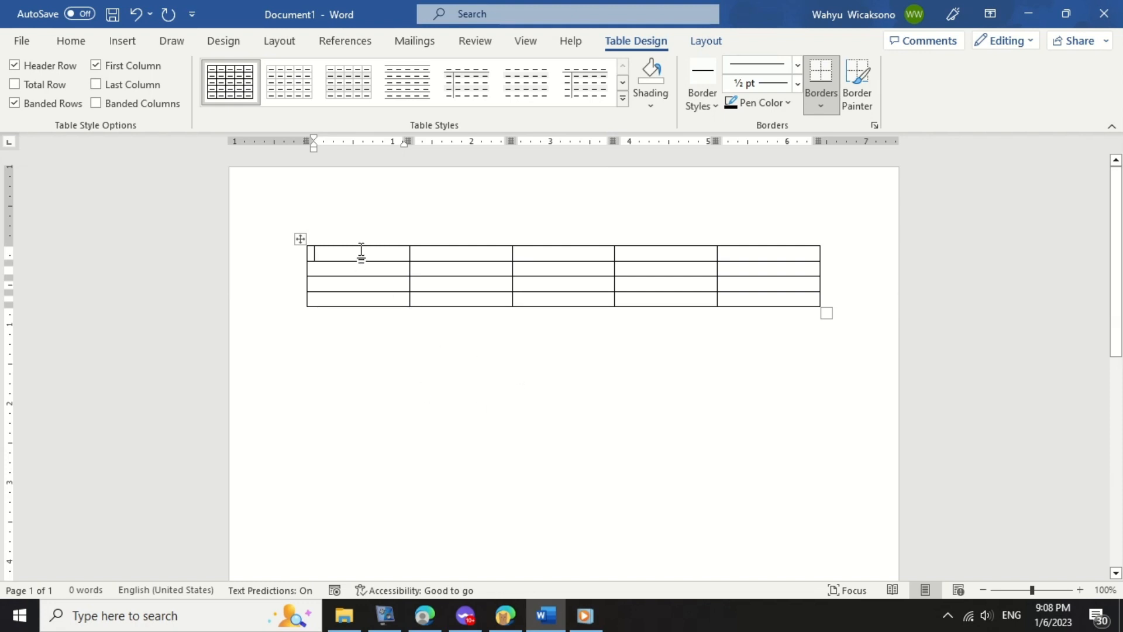
Enter the headings Name and NIK in the first two cells of the table's top row.
text(Name)
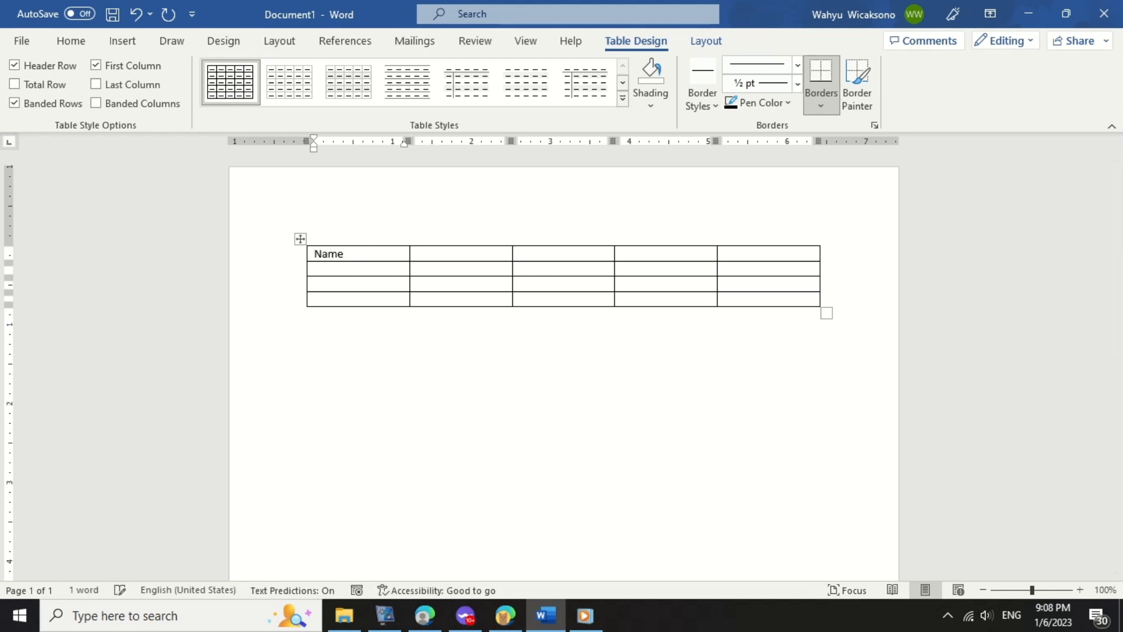
key(Tab)
text(NIK)
key(Tab)
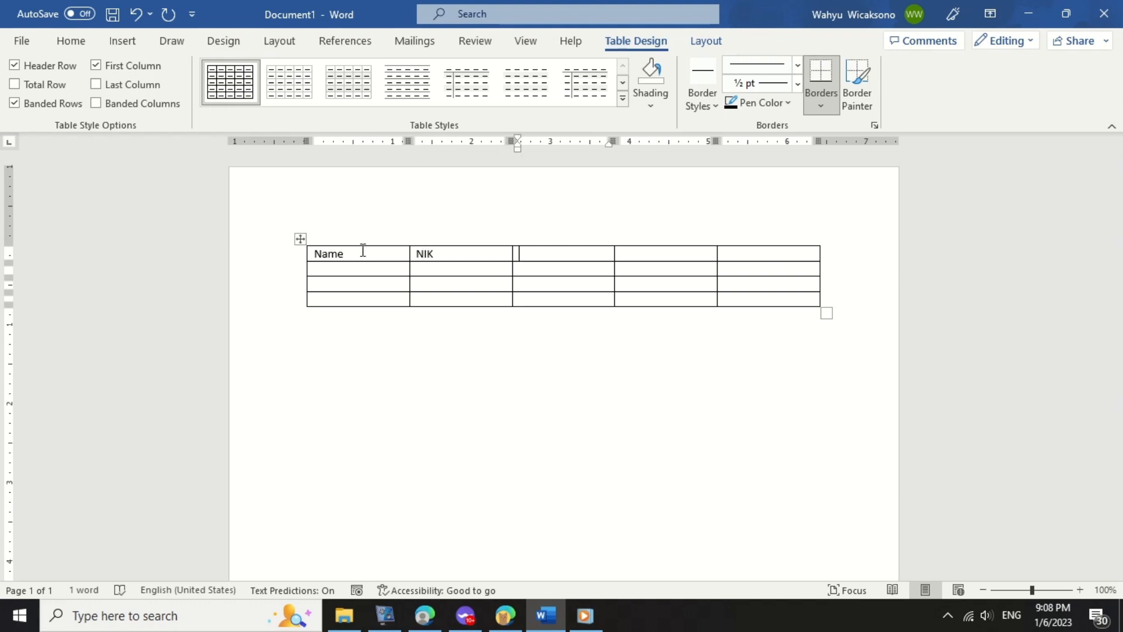
Insert a new row below the table's header row.
click(682, 256)
click(760, 258)
click(720, 253)
right_click(719, 253)
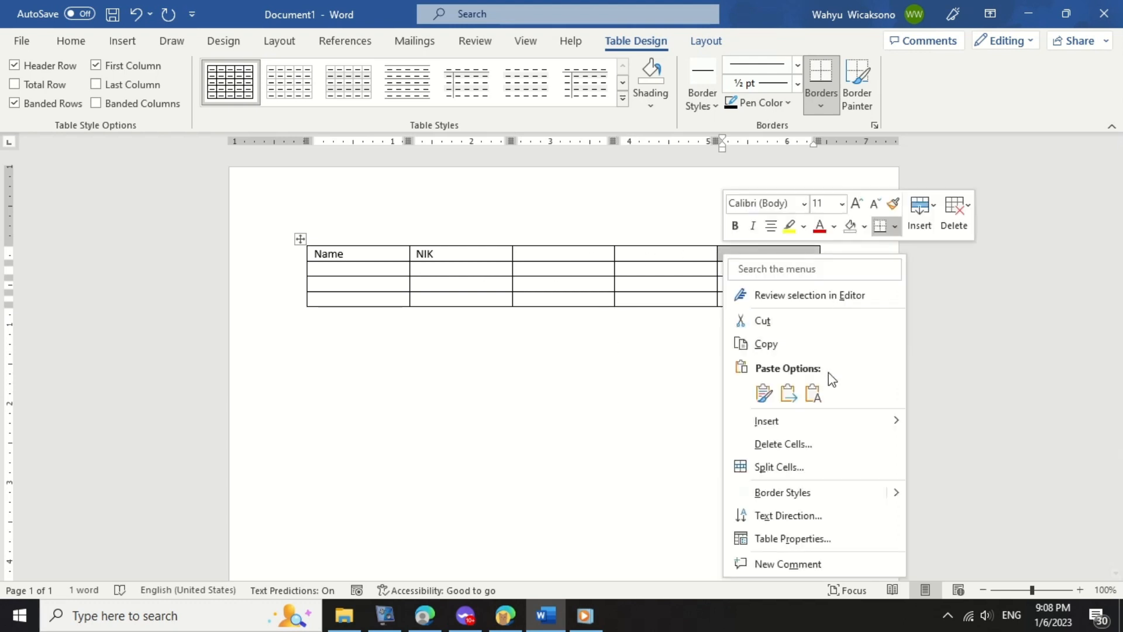
mouse_move(822, 423)
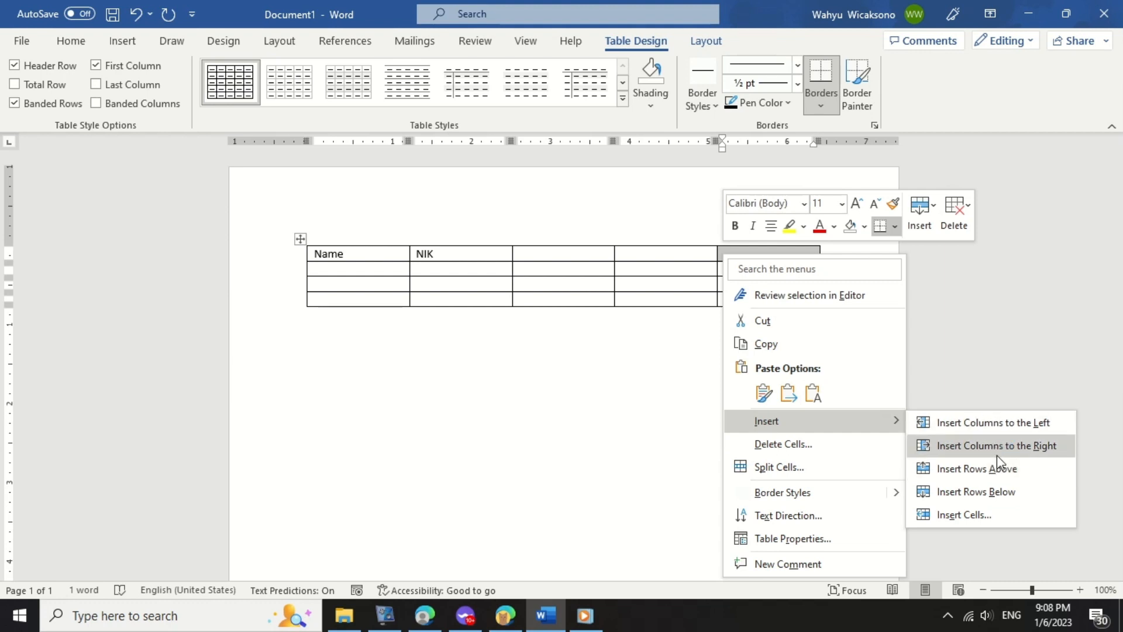
click(1001, 490)
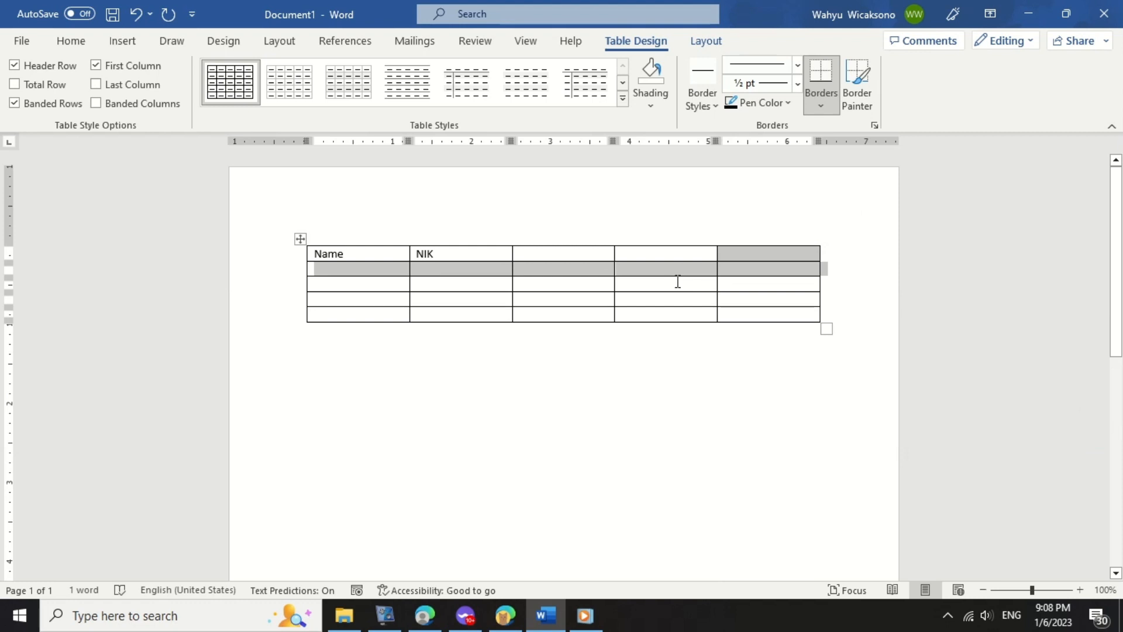
click(370, 397)
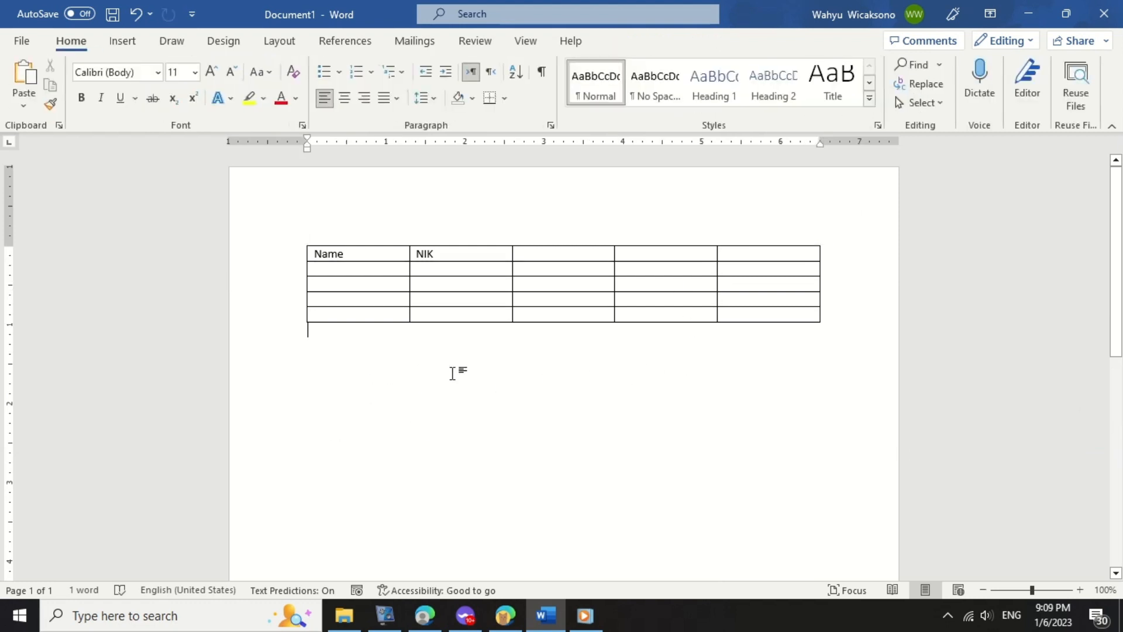
click(515, 267)
click(301, 239)
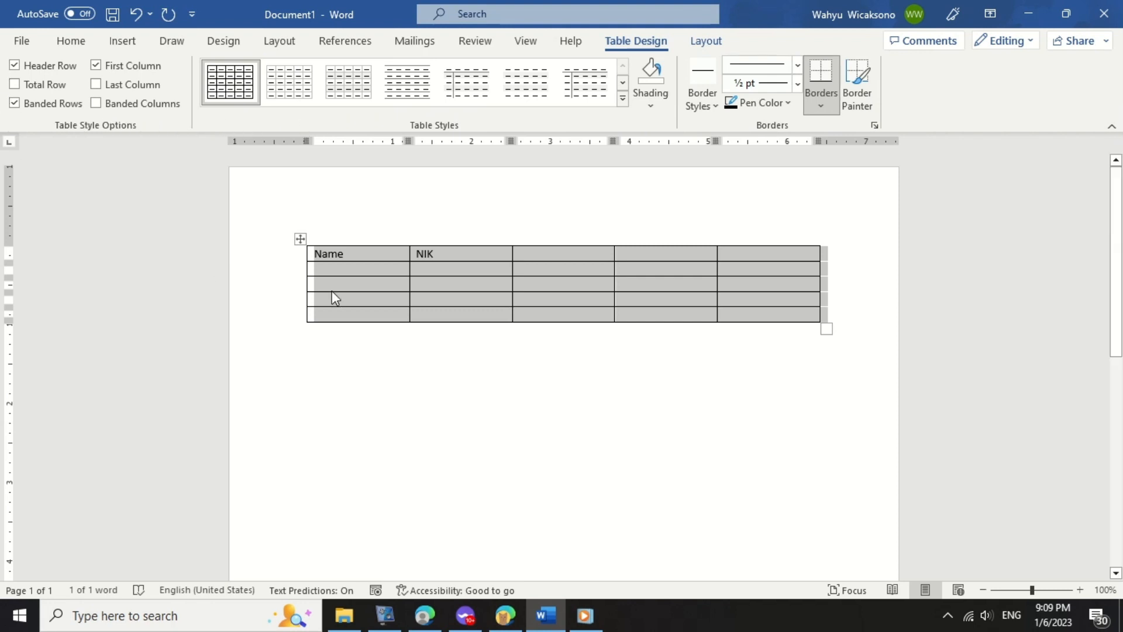
click(346, 269)
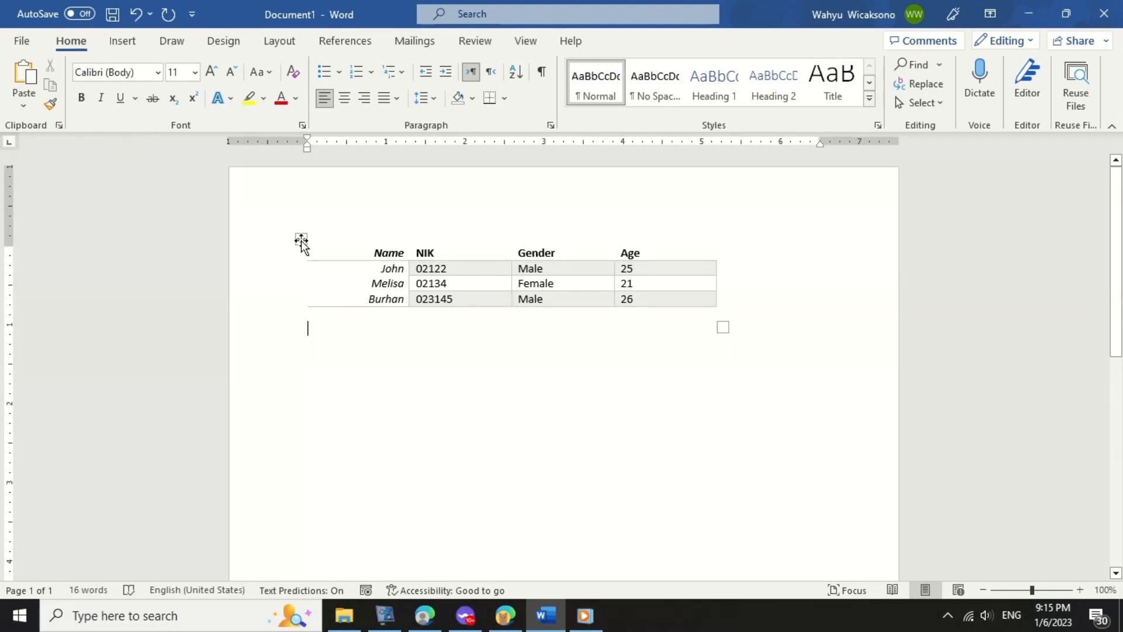
Toggle the Header Row style option of the Name, NIK, Gender and Age table off and back on.
click(301, 239)
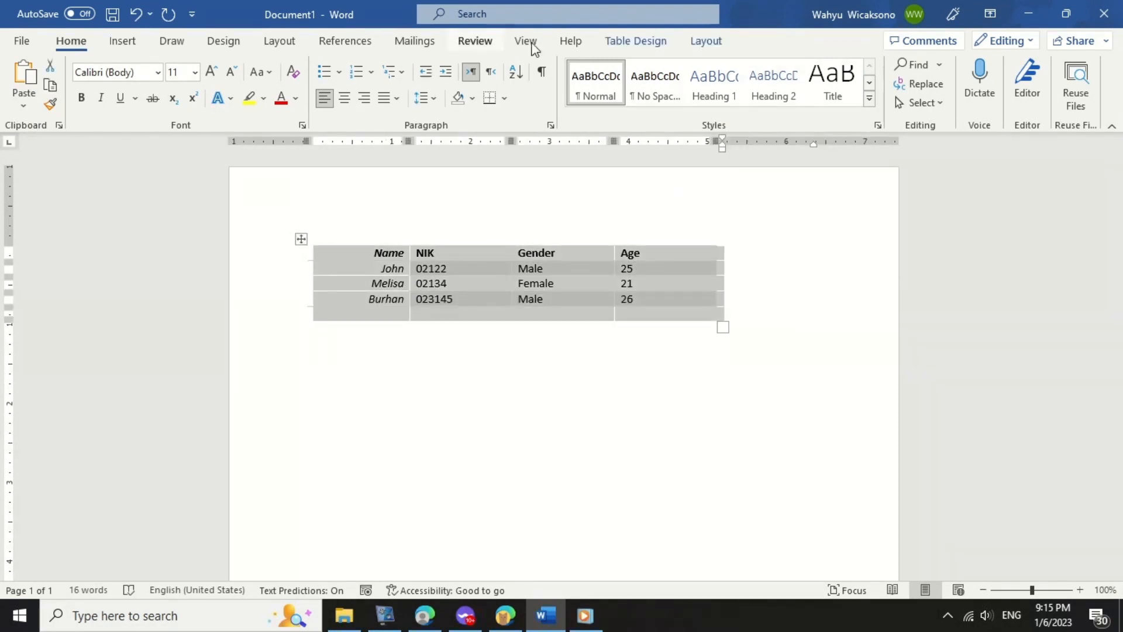
click(661, 42)
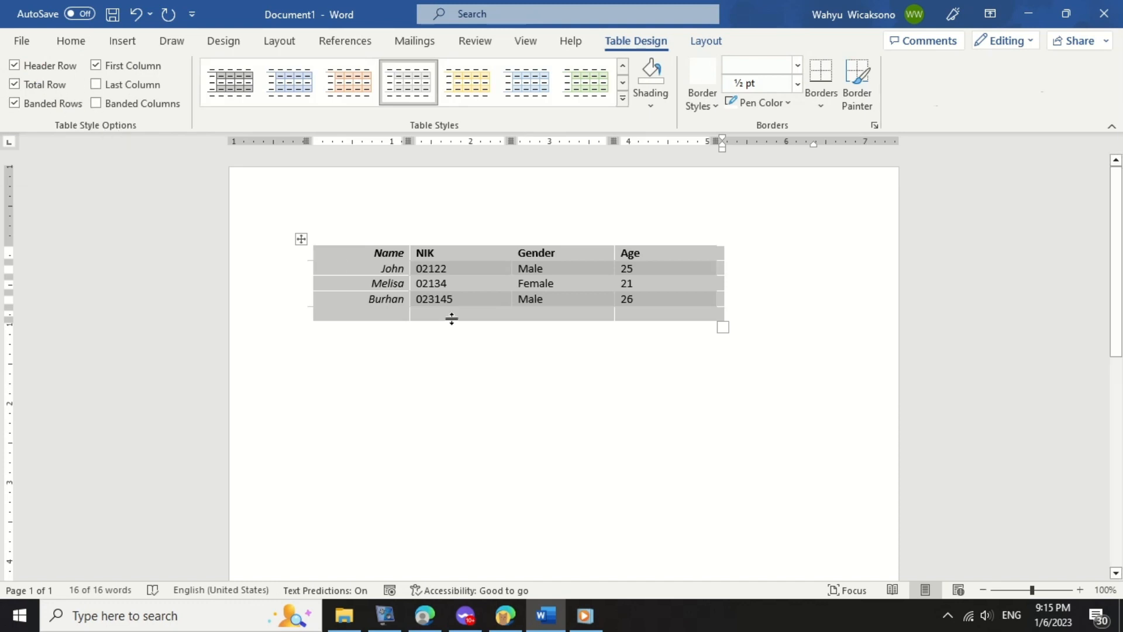
click(15, 65)
click(15, 66)
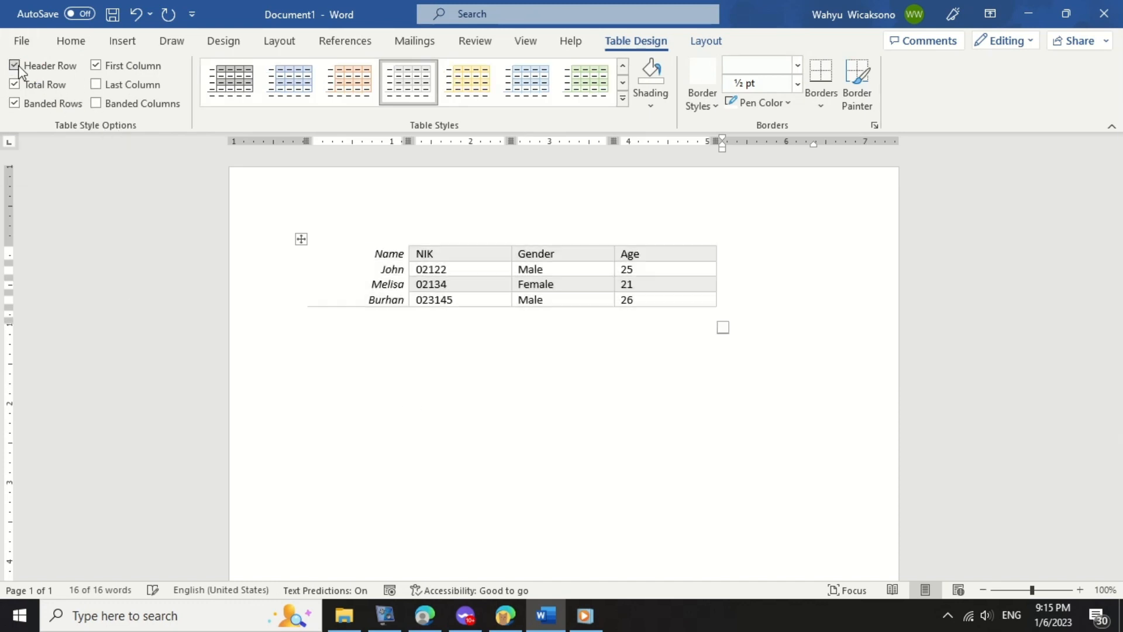
click(375, 266)
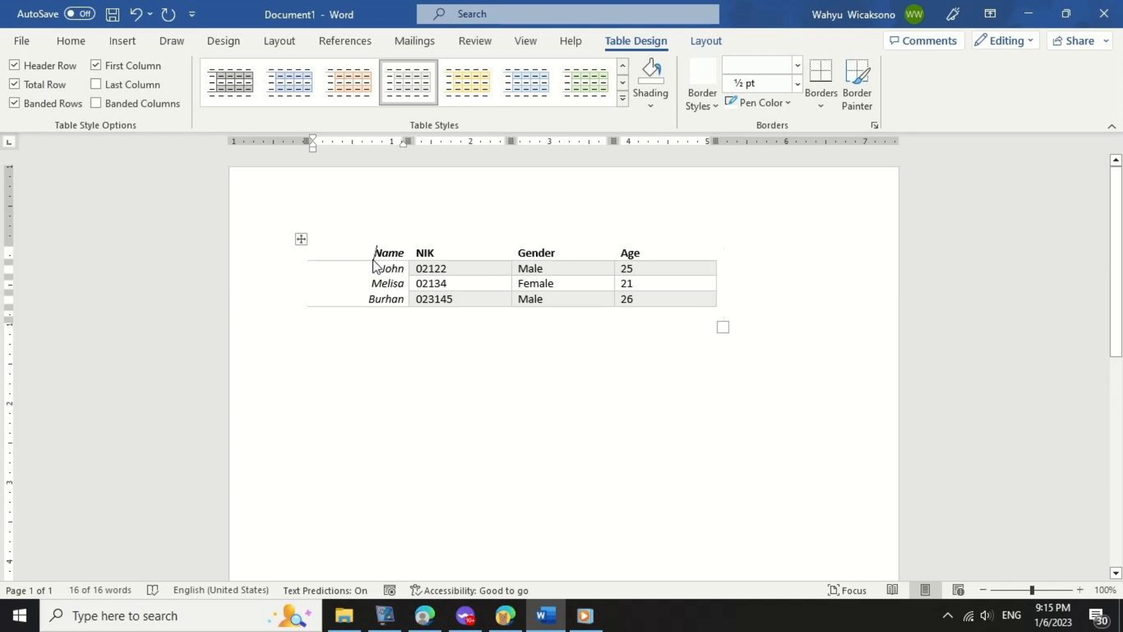
click(27, 66)
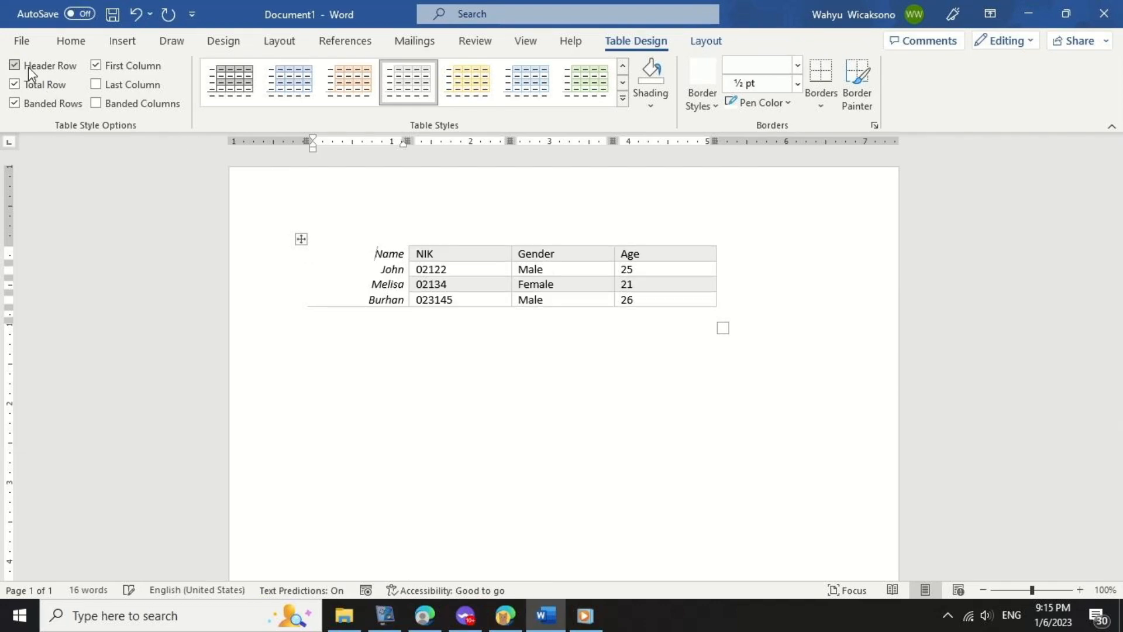
click(28, 67)
click(28, 67)
click(28, 67)
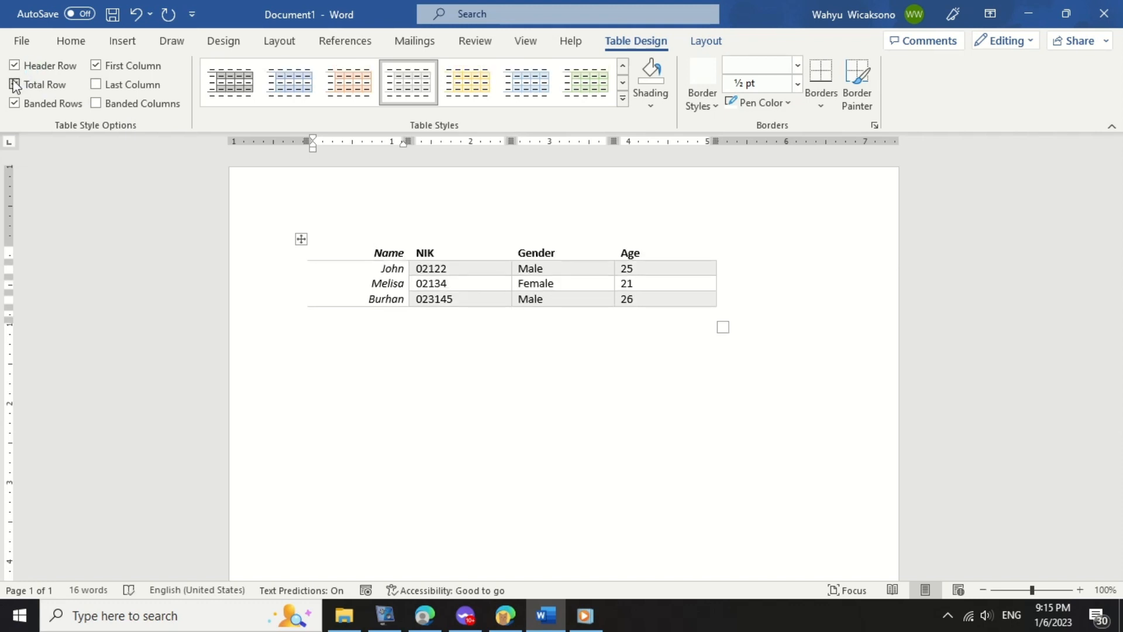
Toggle the table's Total Row style option off and back on to compare the last row's formatting.
click(14, 84)
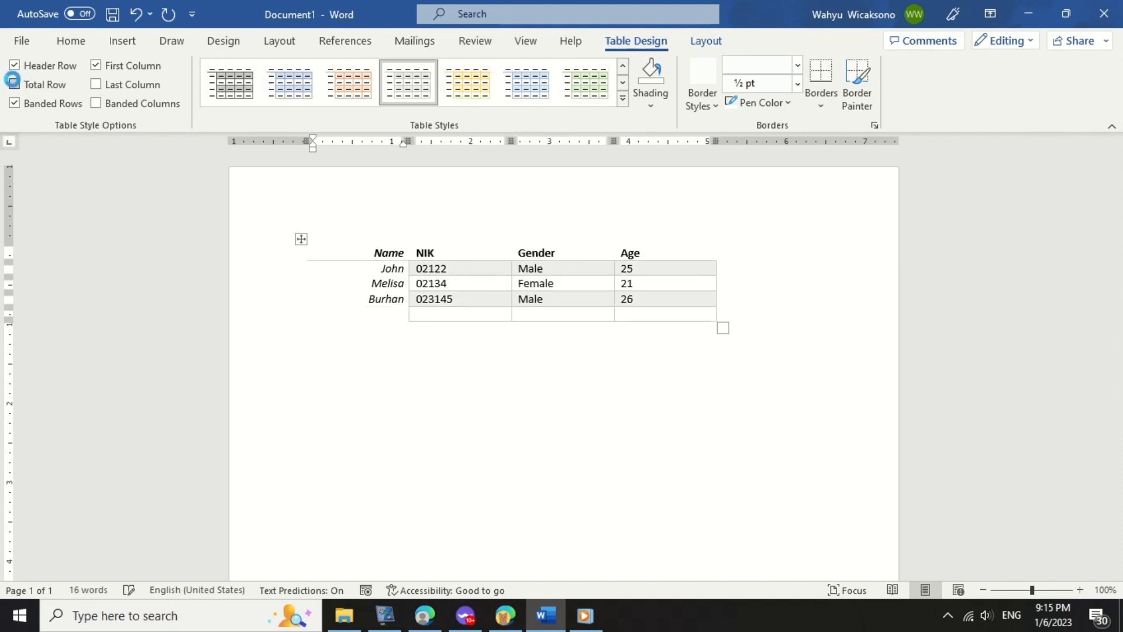
click(14, 83)
click(14, 85)
click(14, 85)
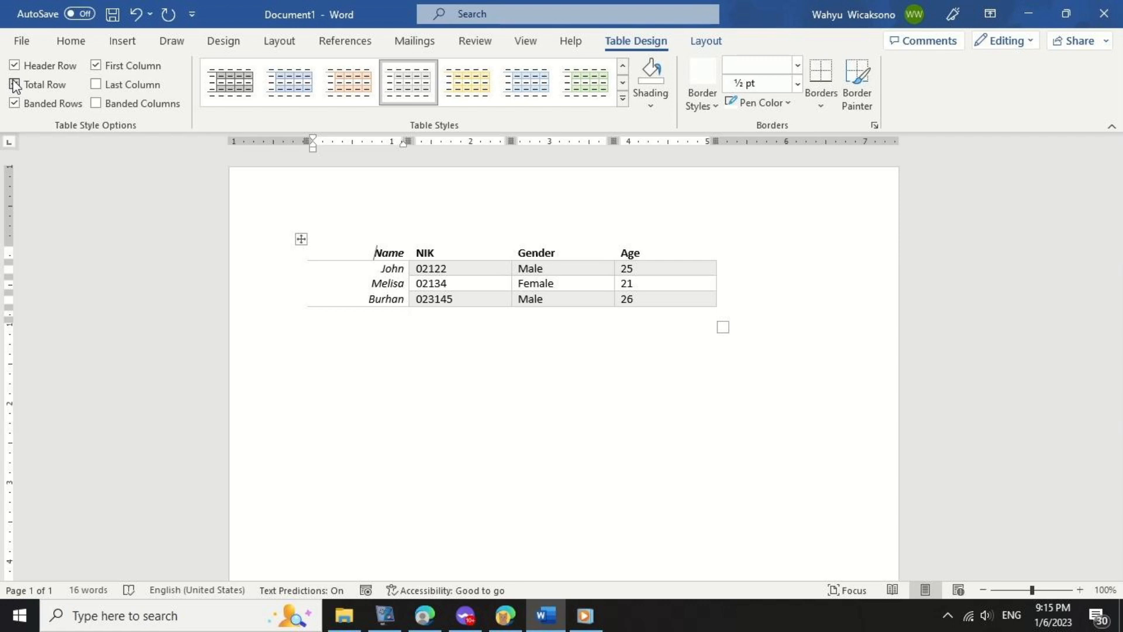
click(14, 85)
Toggle the table's Banded Rows style option off and back on to compare the row shading.
click(14, 104)
click(14, 103)
click(14, 104)
click(14, 103)
click(14, 104)
click(14, 103)
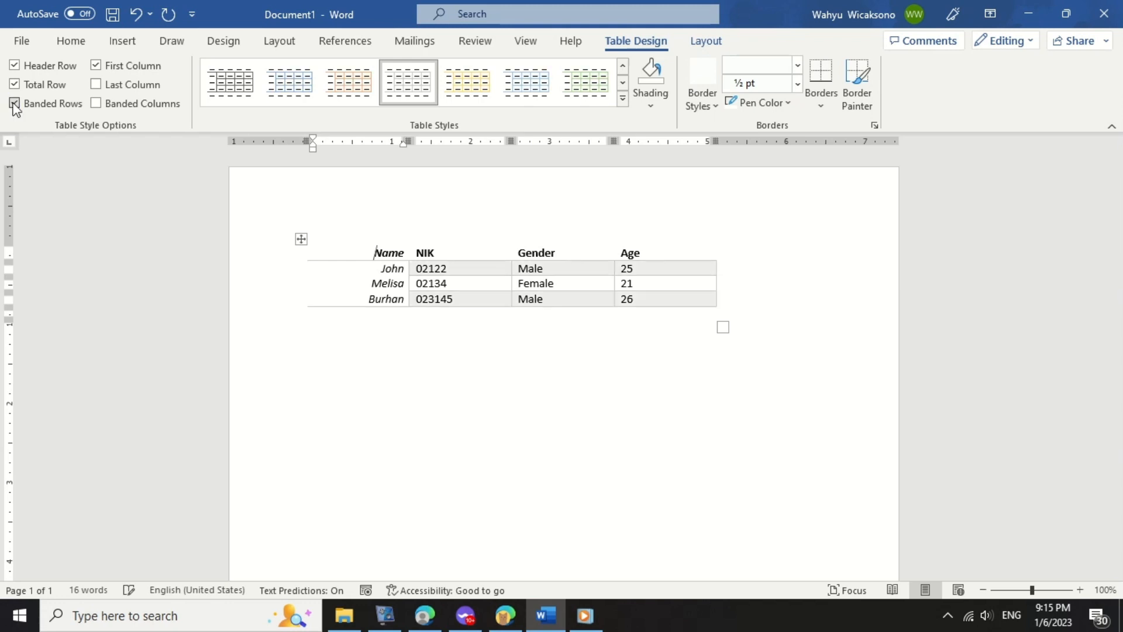
Try the table's First Column and Last Column style options, leaving First Column on and Last Column off.
click(92, 66)
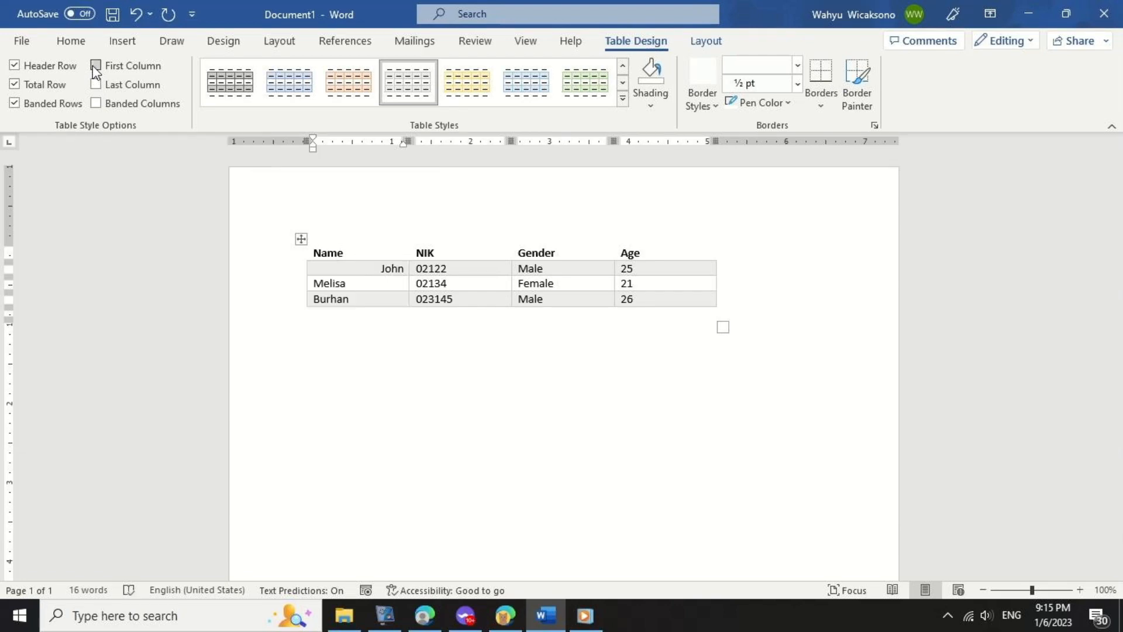
click(92, 66)
click(95, 84)
click(95, 84)
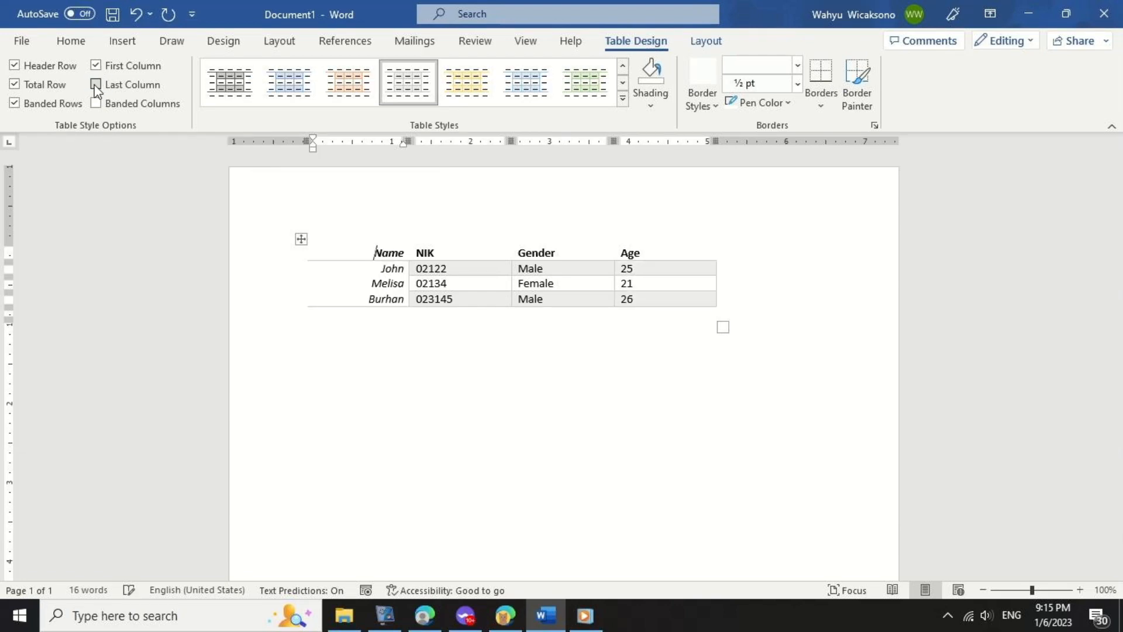
click(95, 66)
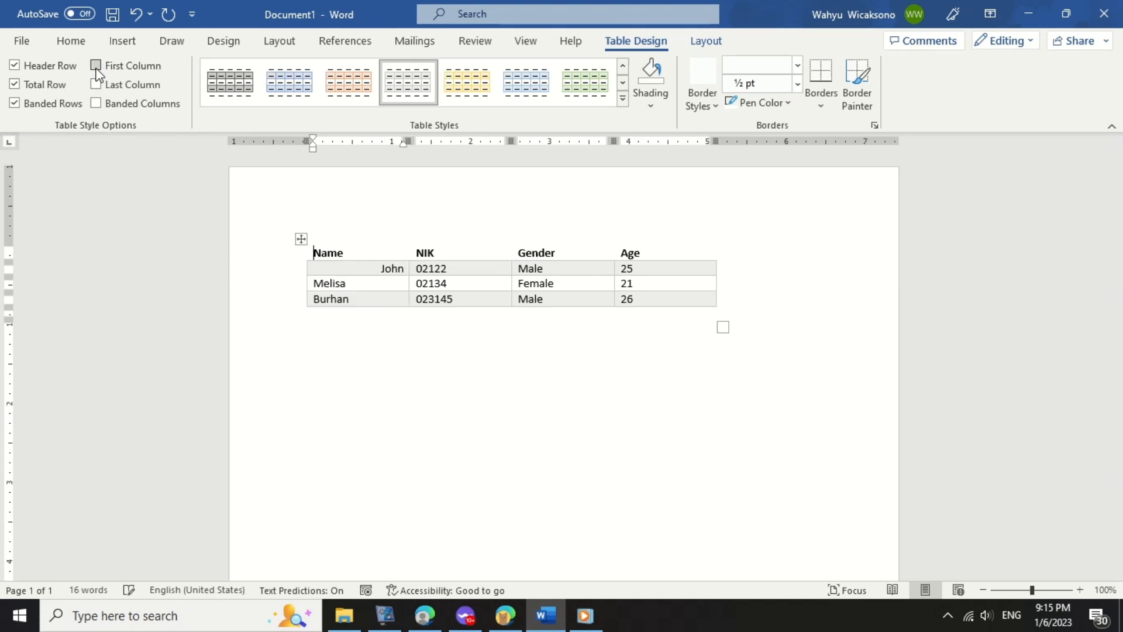
click(96, 66)
click(96, 84)
click(96, 84)
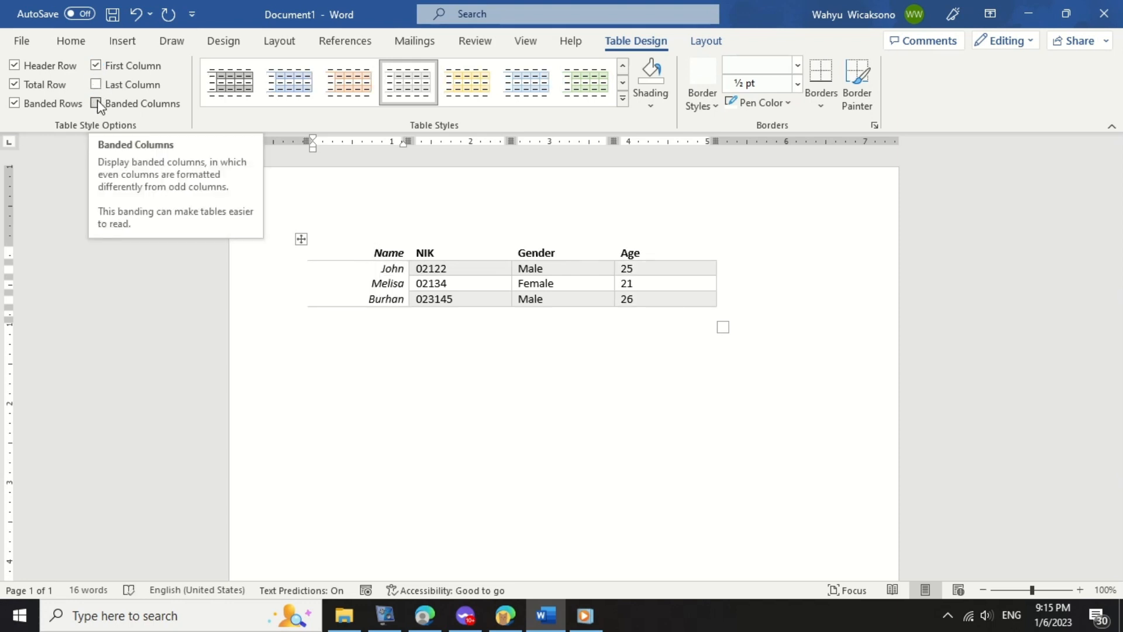
Turn on Banded Columns and turn off Banded Rows for the table.
click(96, 103)
click(96, 104)
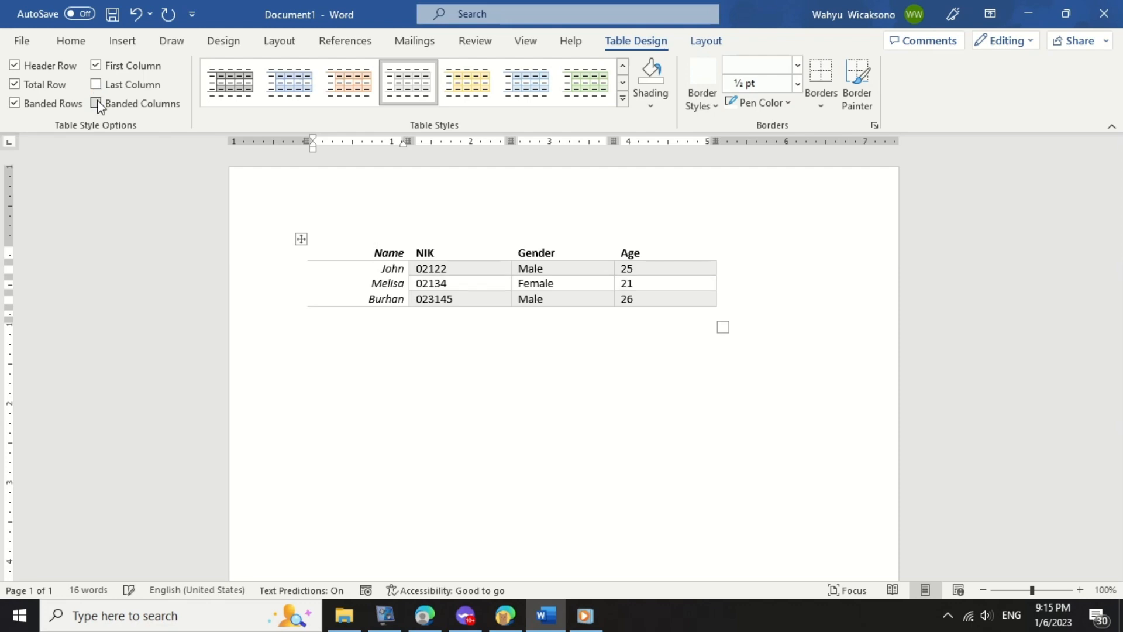
click(96, 103)
click(96, 104)
click(96, 104)
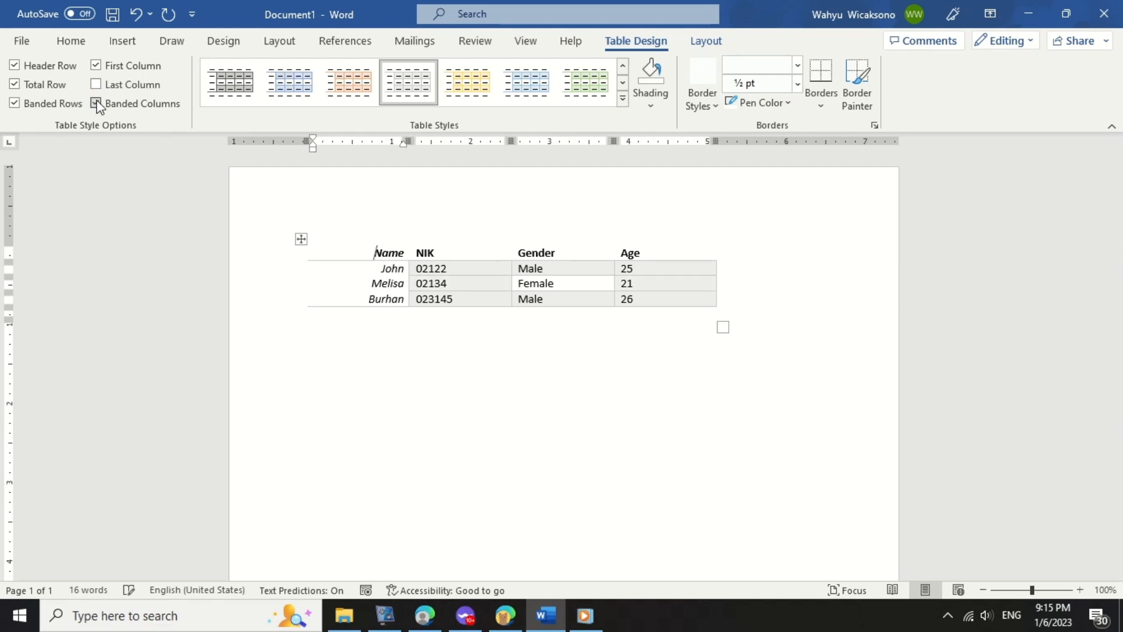
click(42, 103)
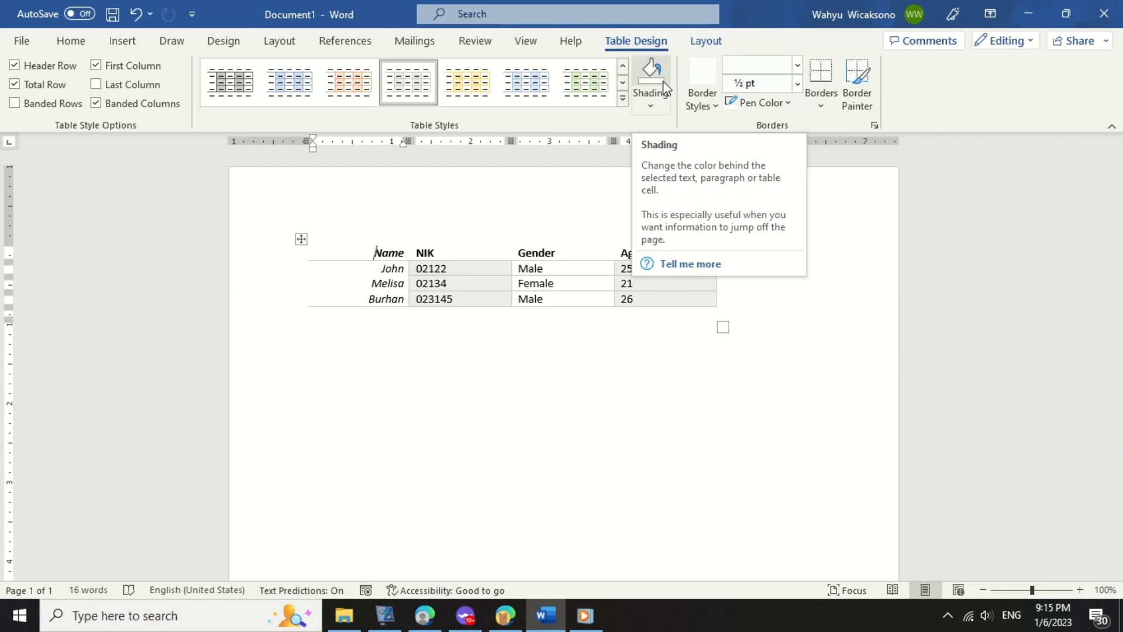
Shade the Female cell in the Gender column with the standard color red.
click(554, 285)
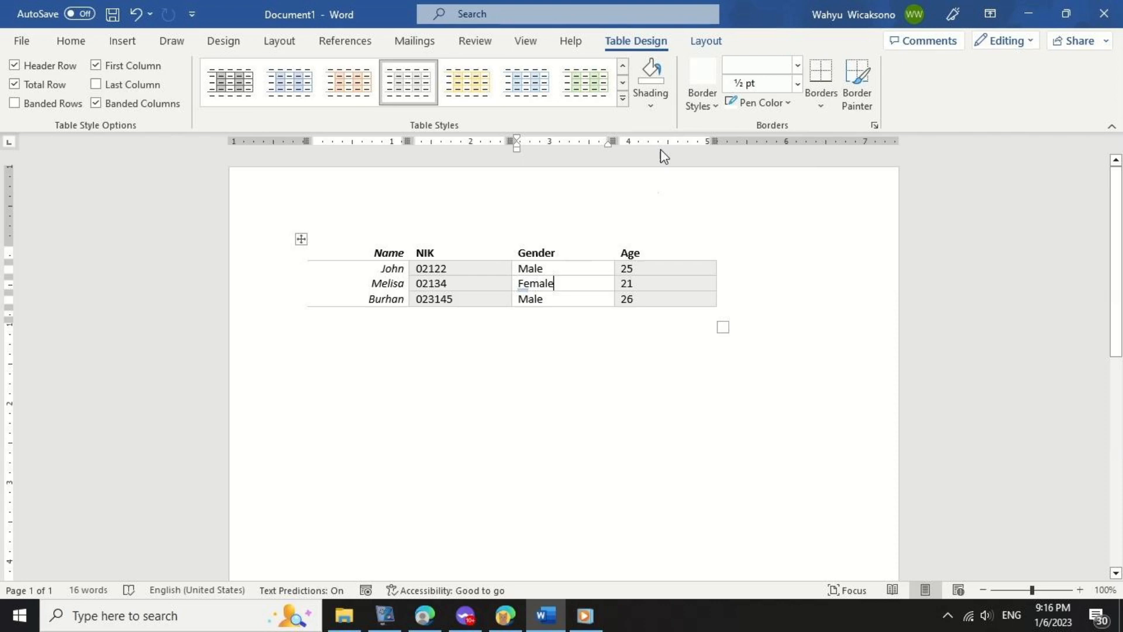
click(665, 107)
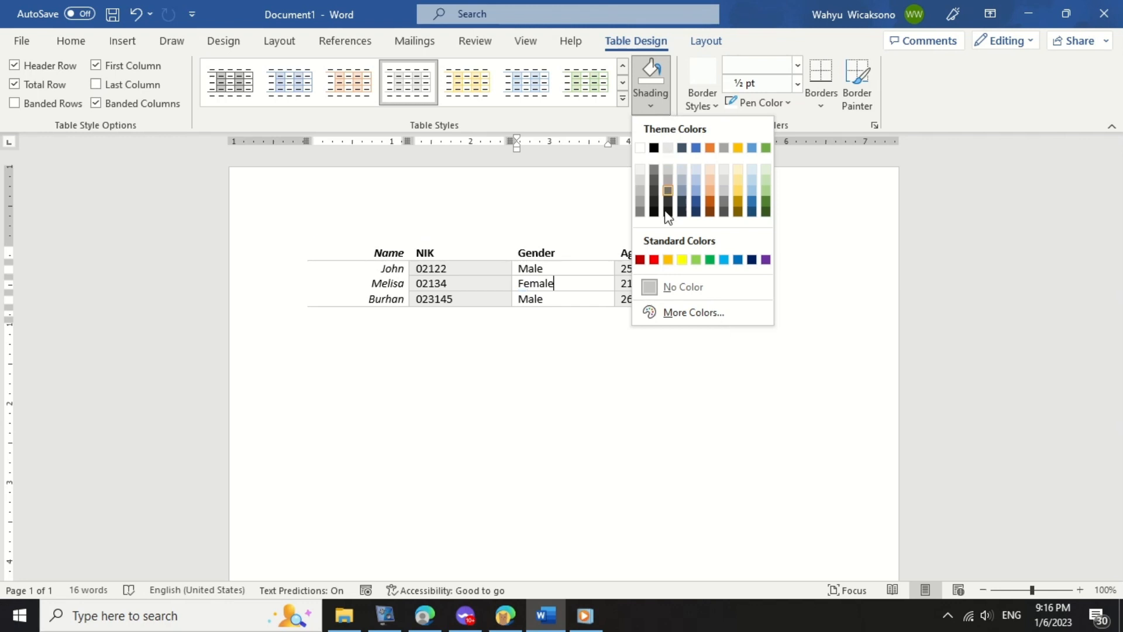
click(655, 260)
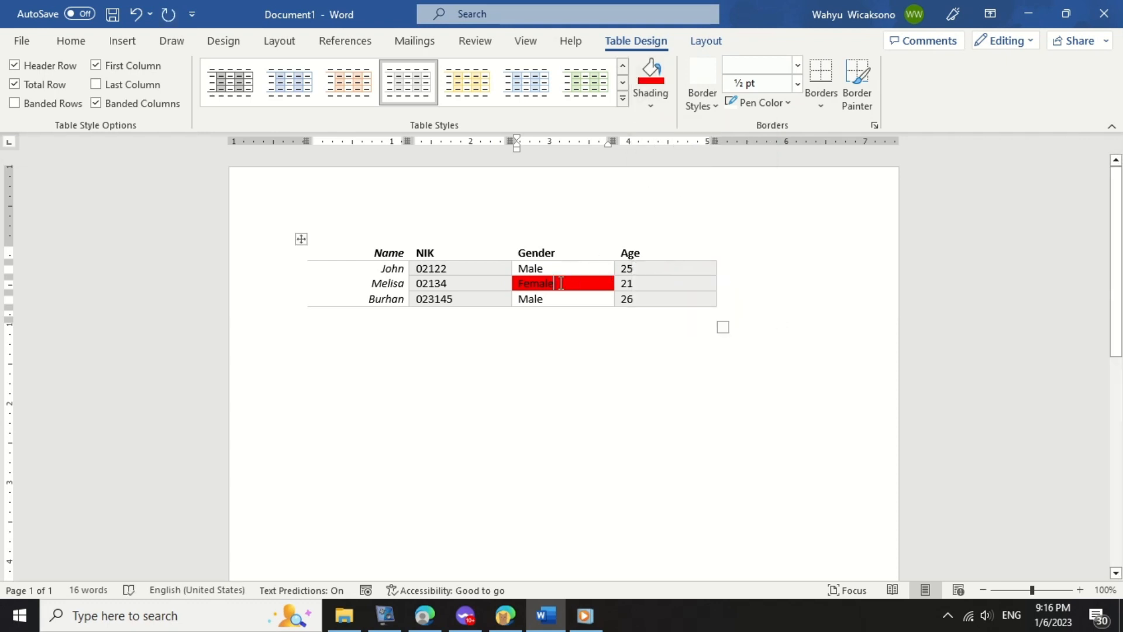
Remove the red shading from the Female cell in the Gender column by setting it to No Color.
click(651, 209)
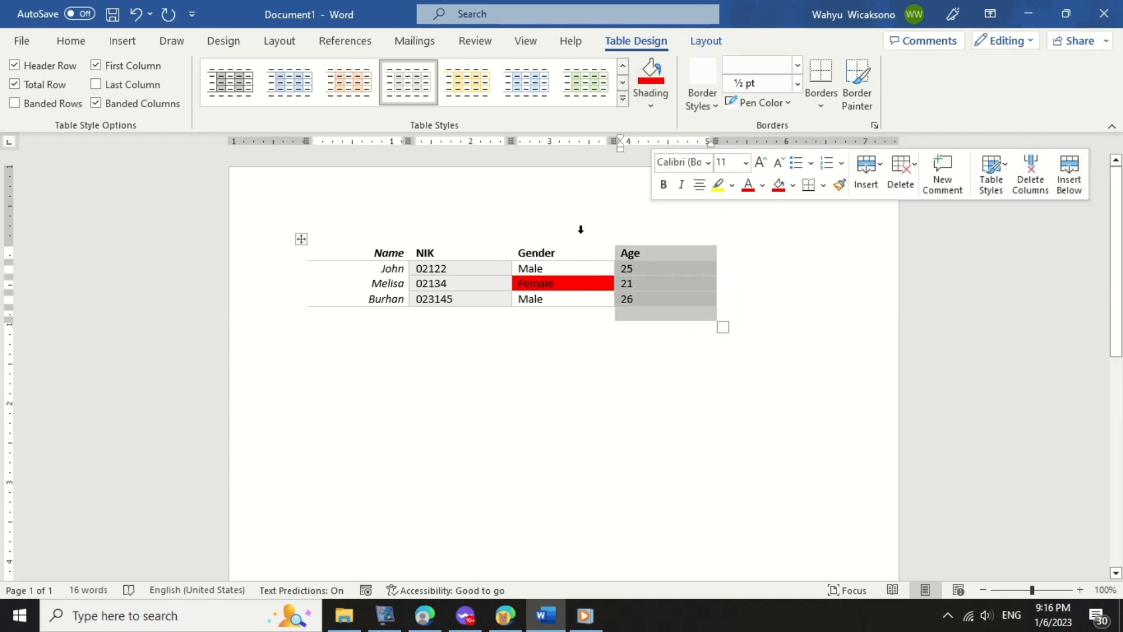
click(581, 284)
click(650, 107)
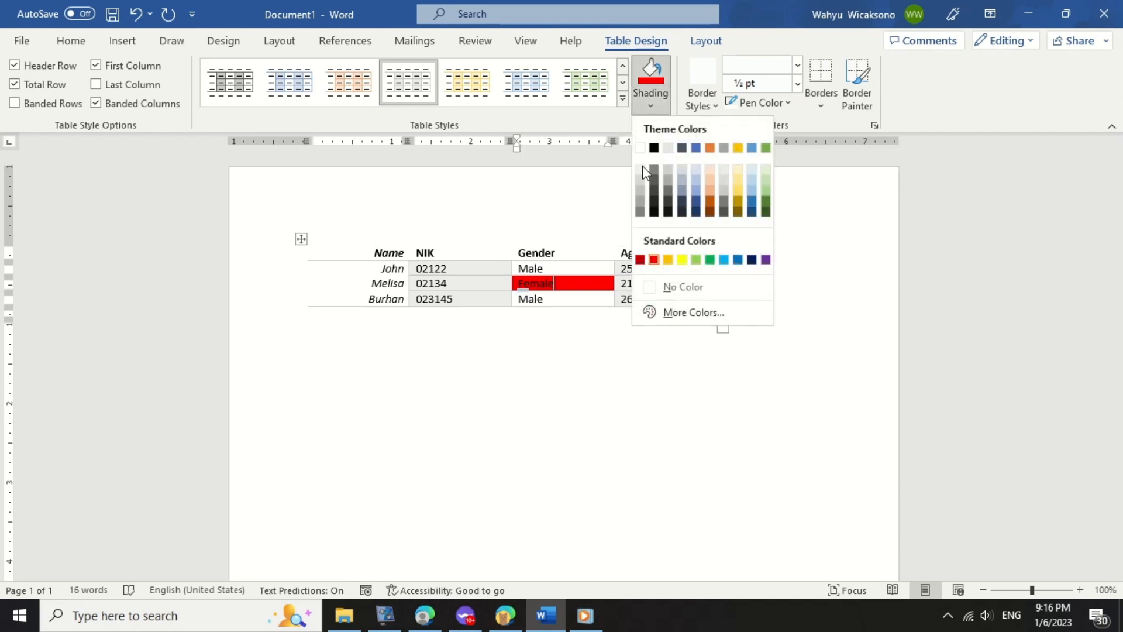
click(654, 288)
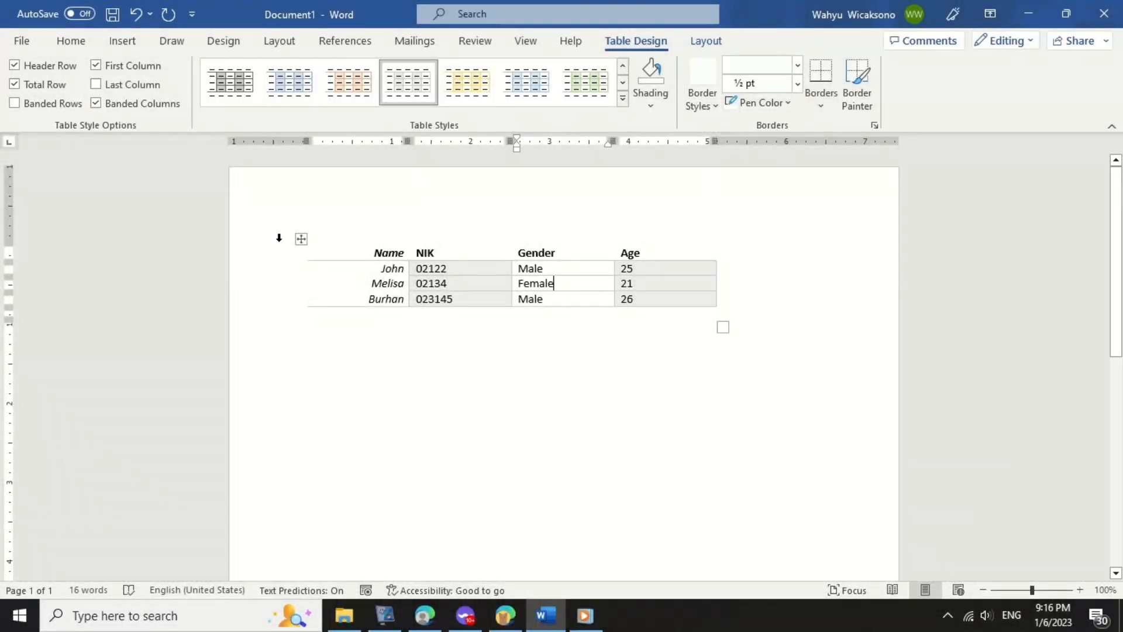
click(301, 239)
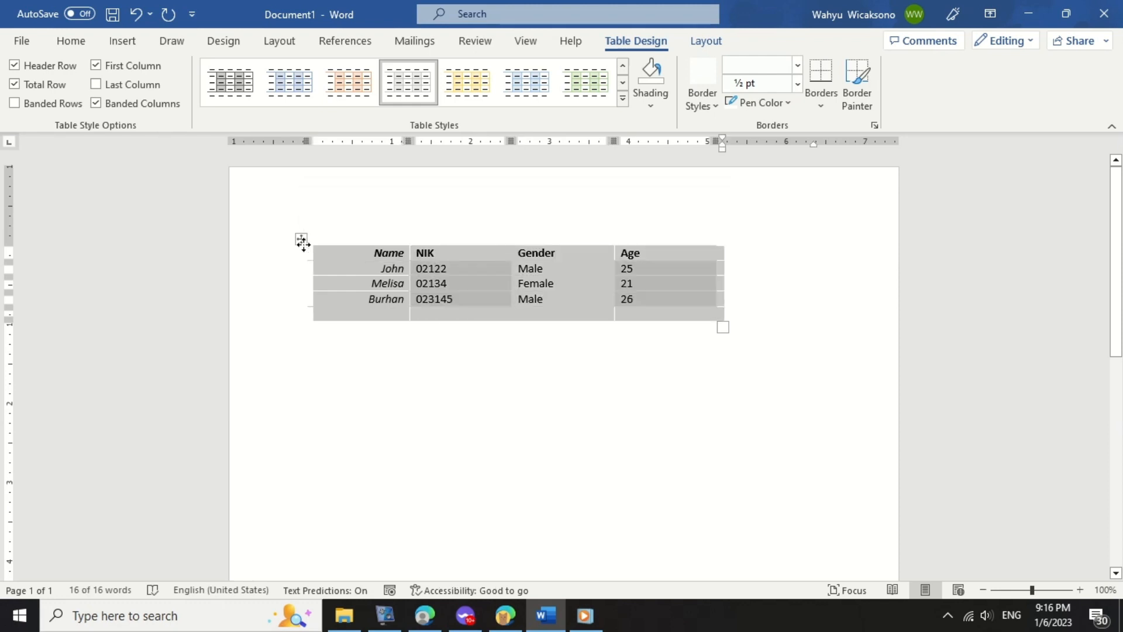
click(349, 268)
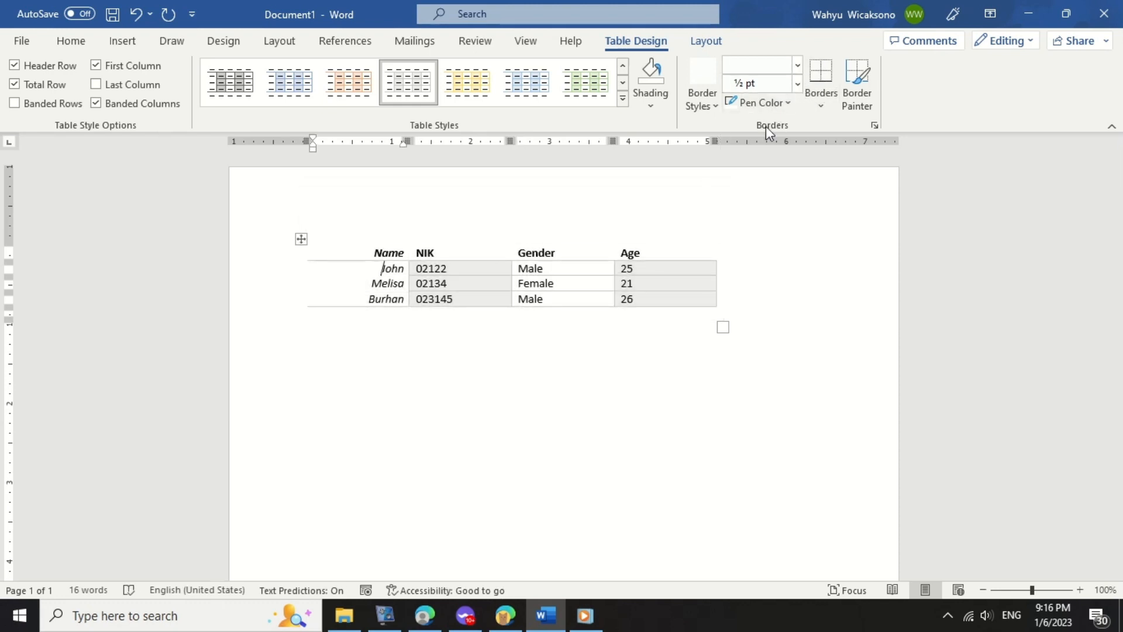
Paint the 3 pt gray 3D-effect line style along the top of the Name and NIK headers and below the empty Gender and Age cells.
click(797, 65)
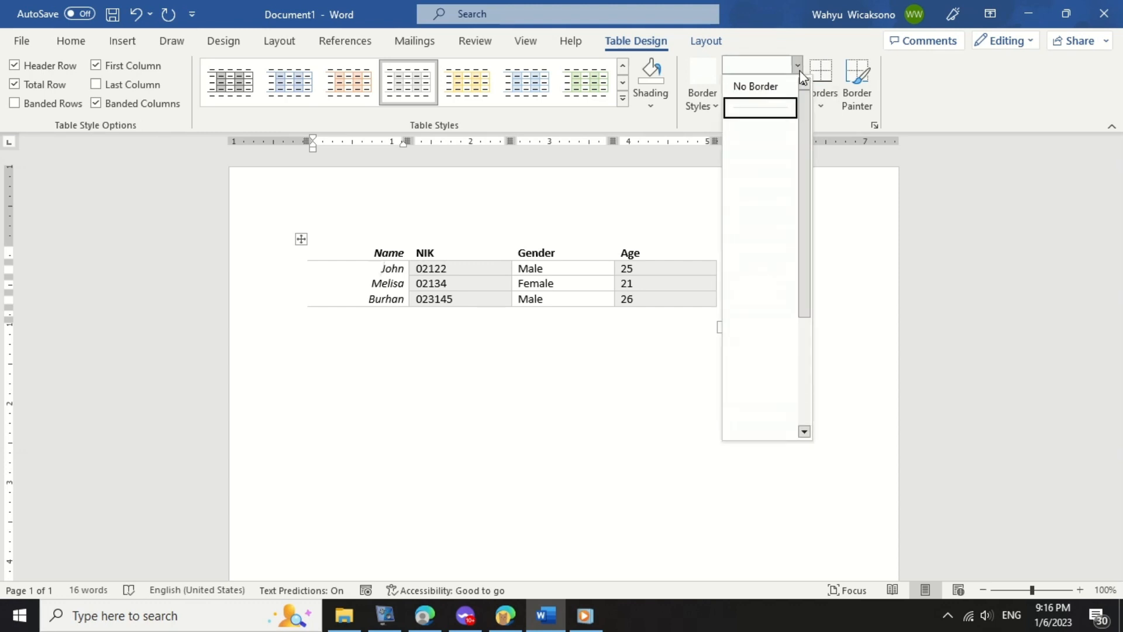
drag(804, 166, 812, 368)
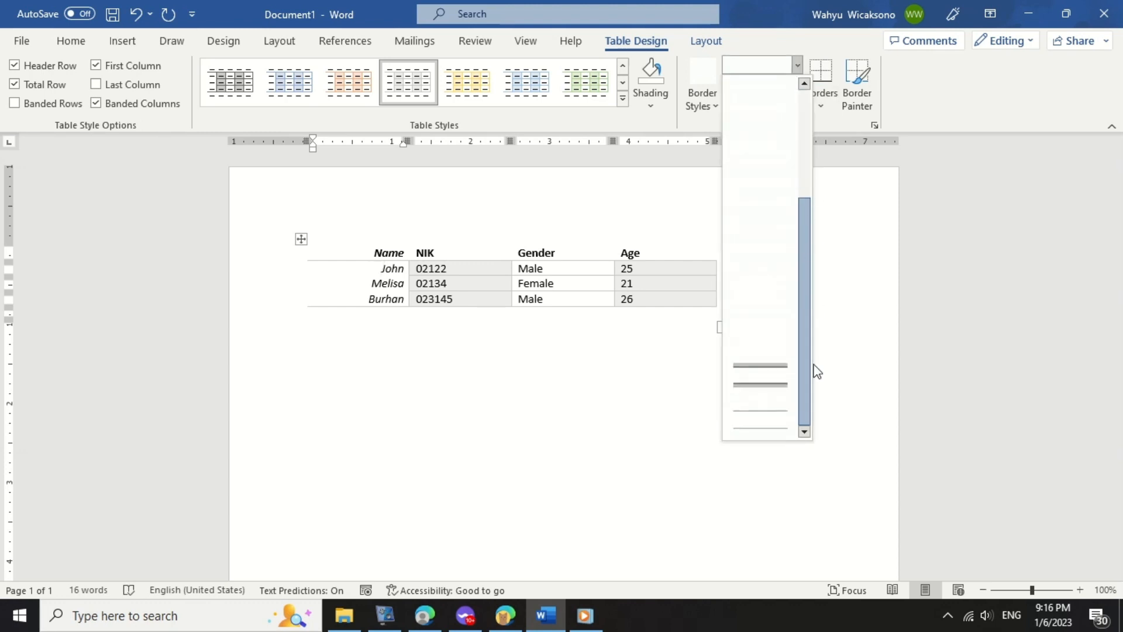
click(772, 387)
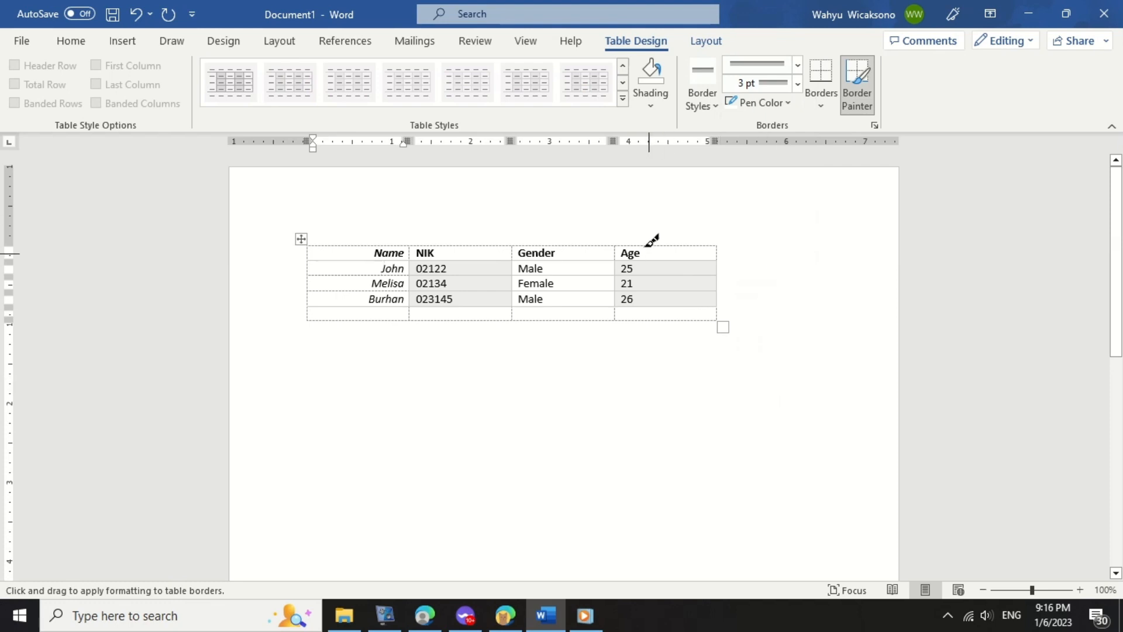
click(498, 244)
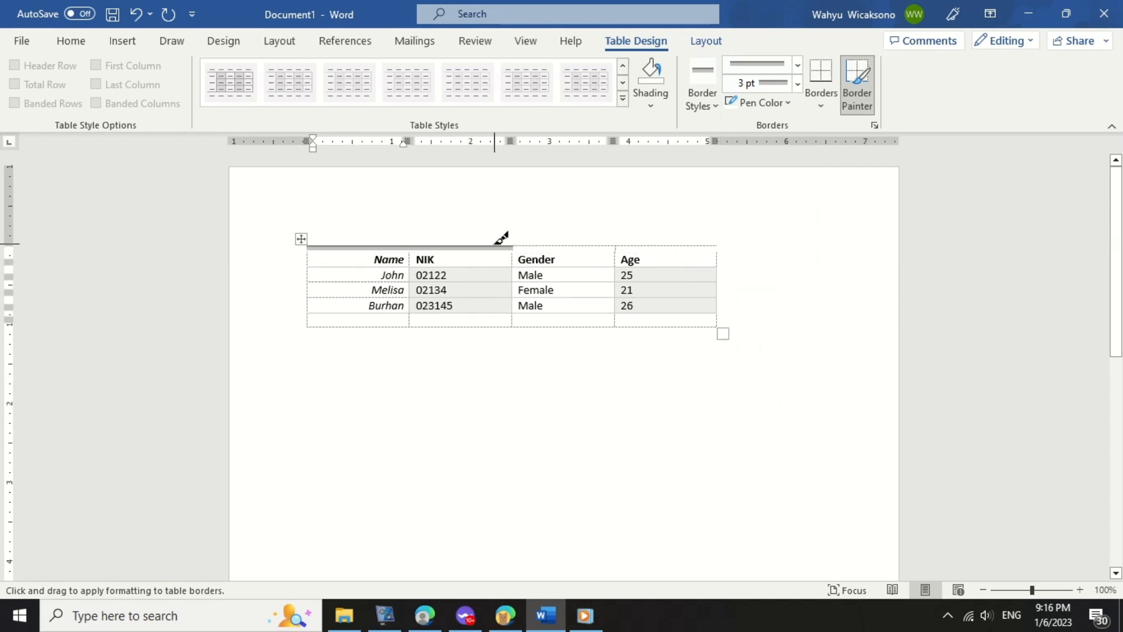
click(646, 322)
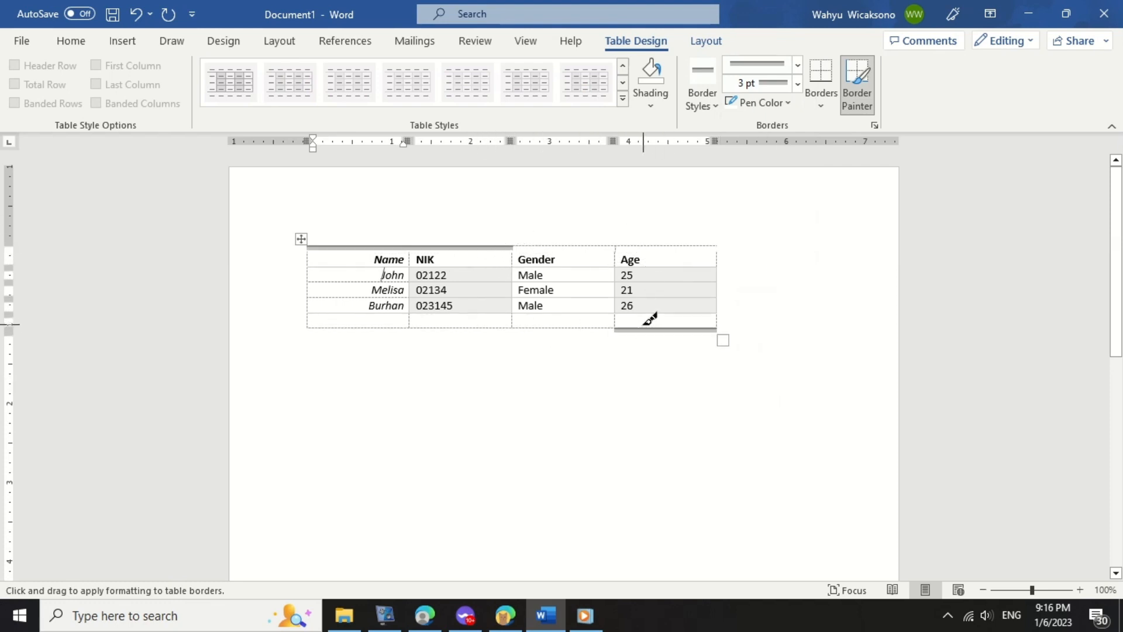
click(577, 321)
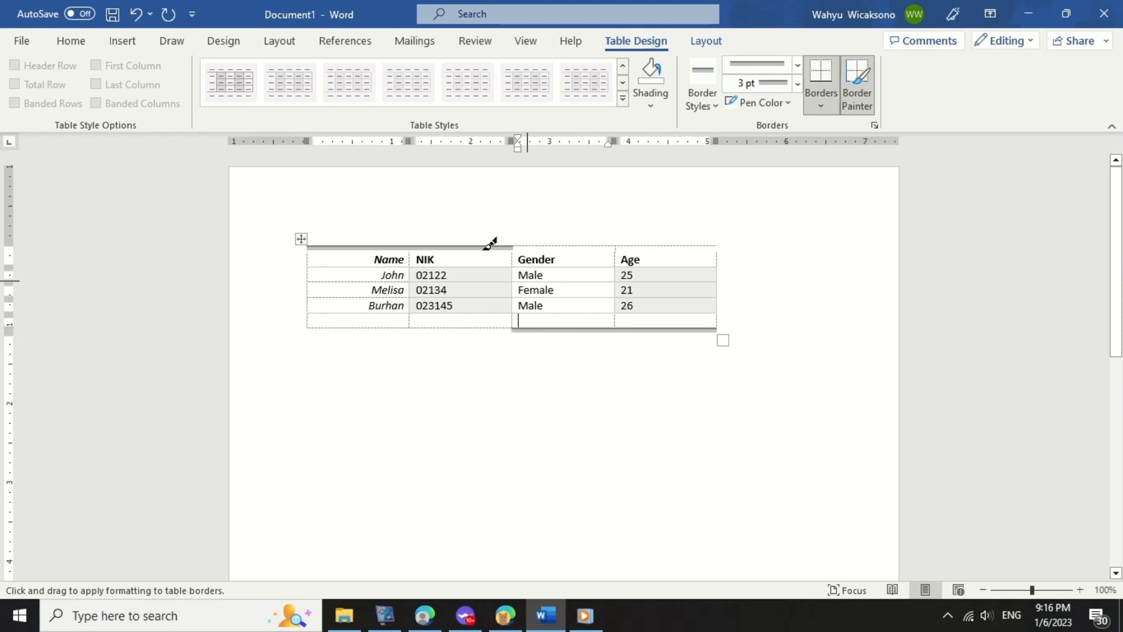
key(Escape)
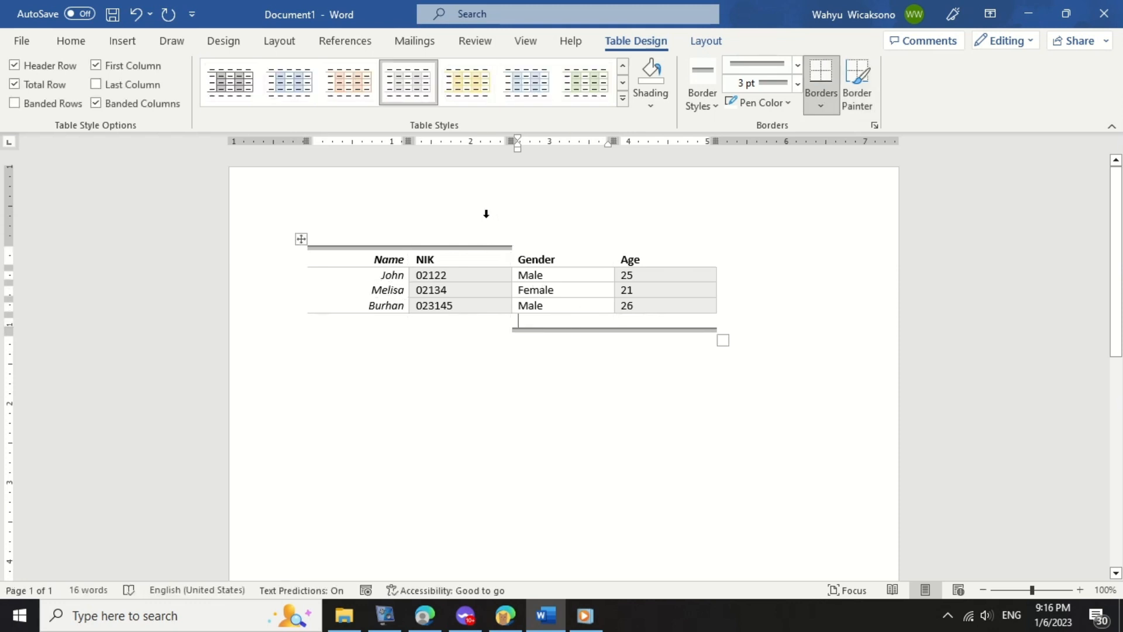
Apply the 3 pt gray 3D-effect line to all borders of the whole table.
click(799, 82)
click(821, 107)
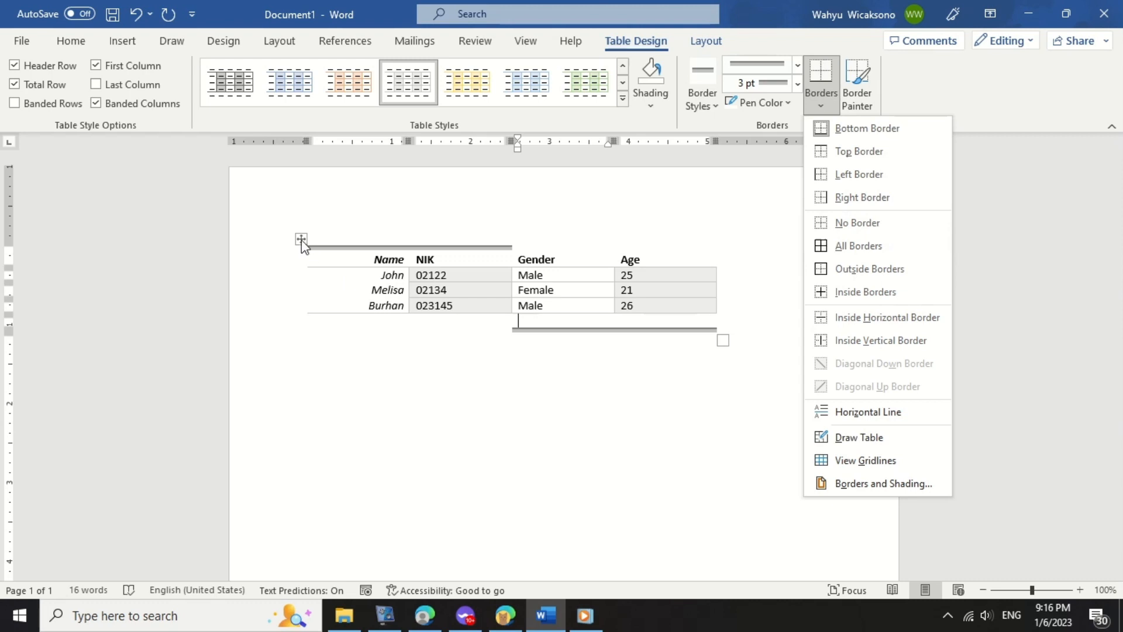
click(301, 240)
click(300, 239)
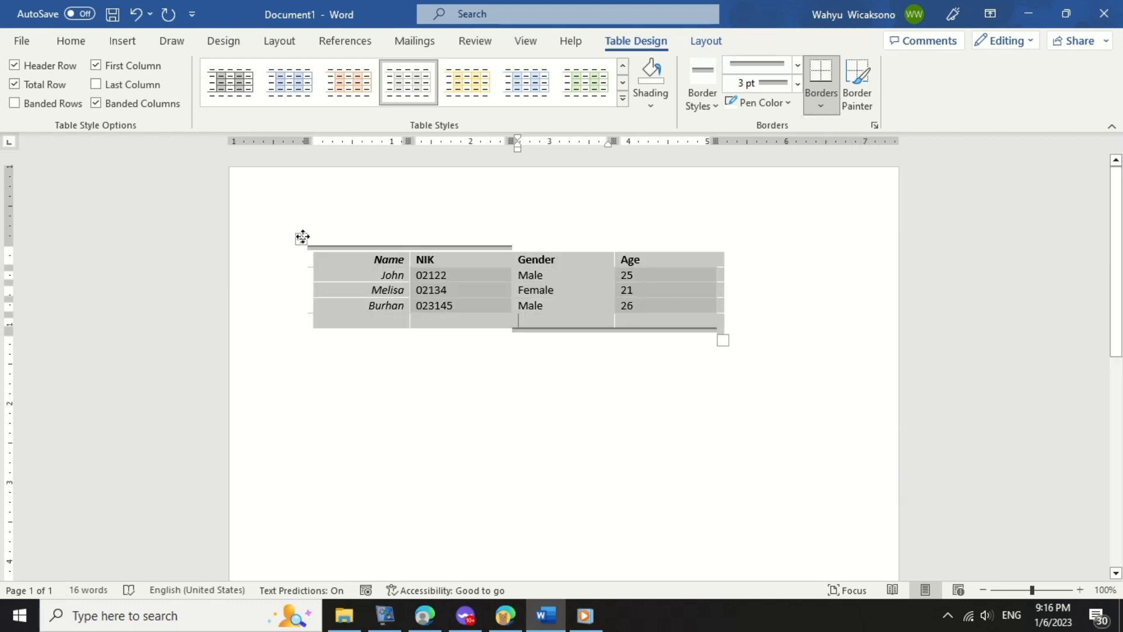
click(835, 104)
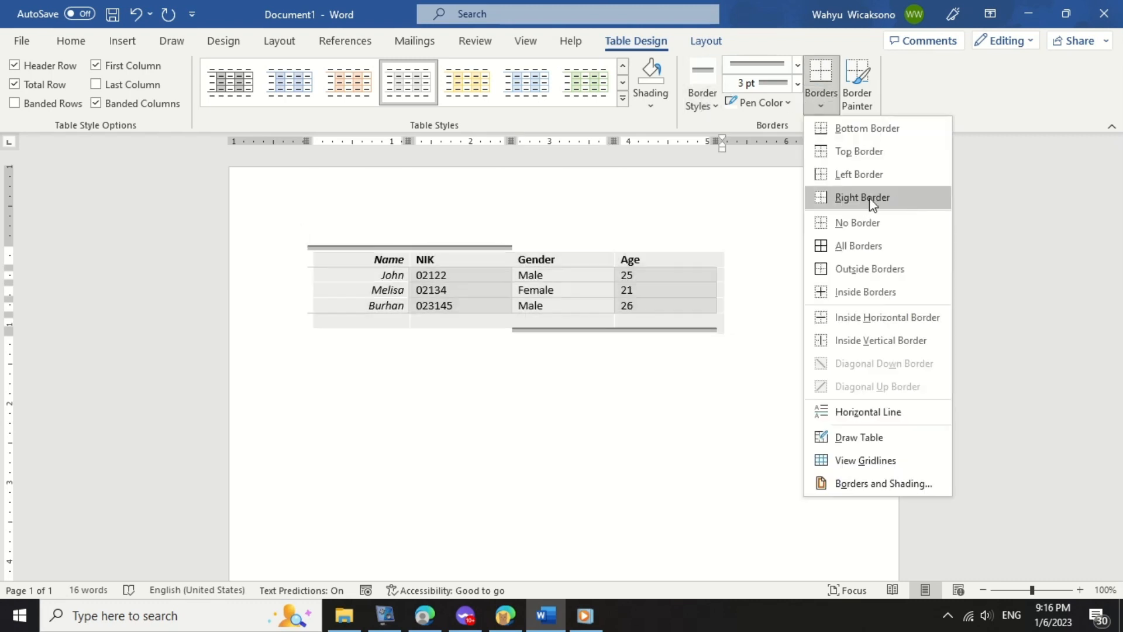
click(874, 253)
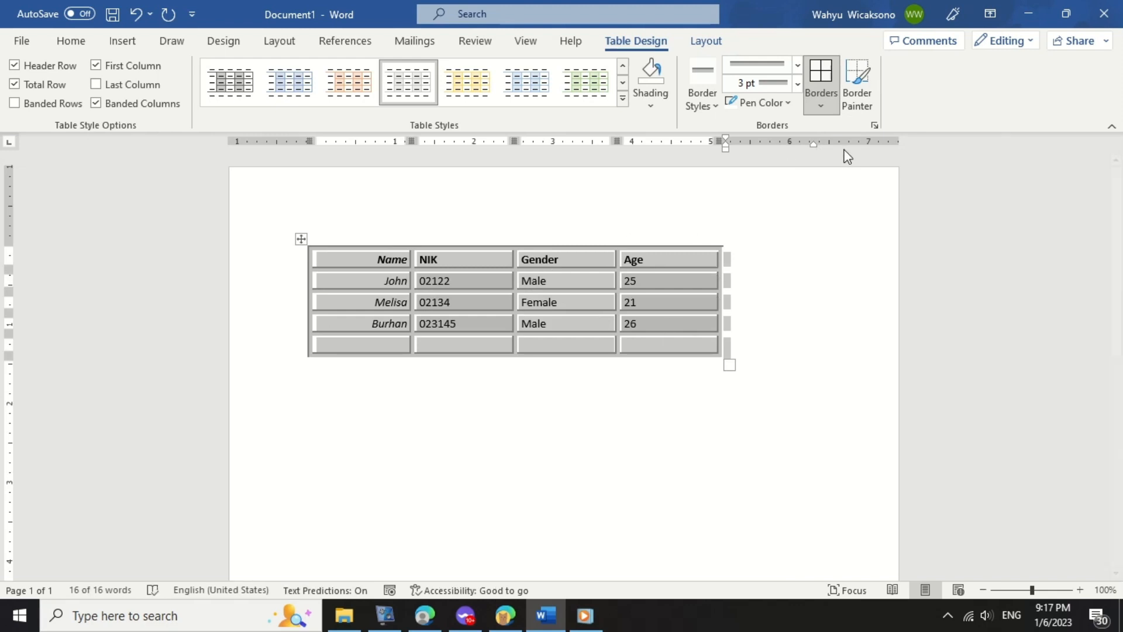
Switch Border Painter off and clear the 3D-effect borders from the whole table.
click(855, 73)
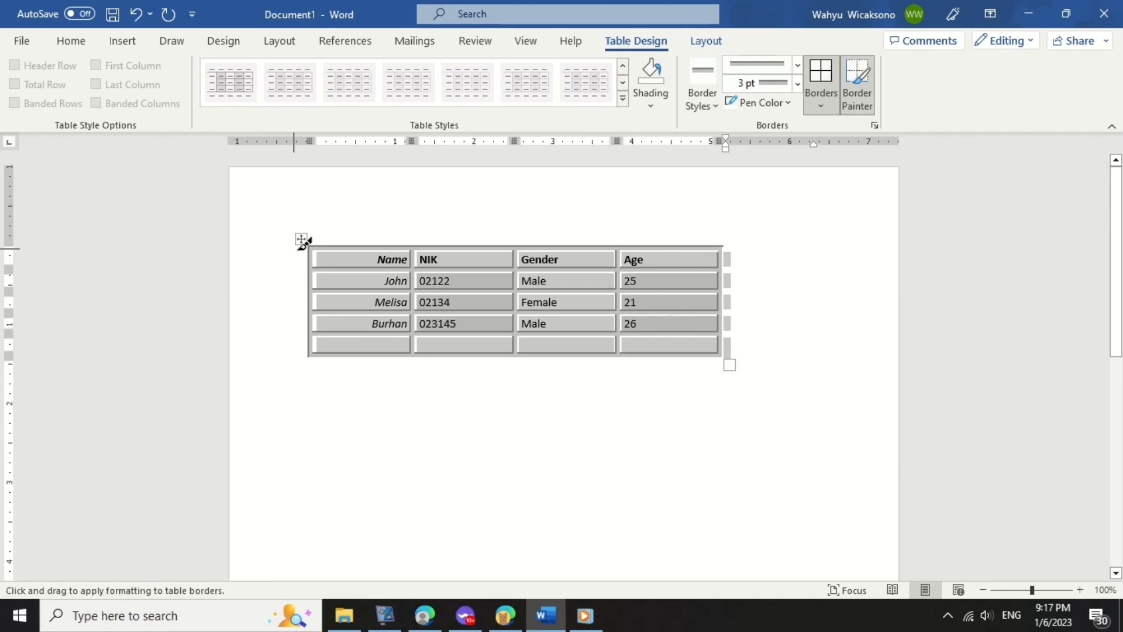
click(857, 79)
click(409, 82)
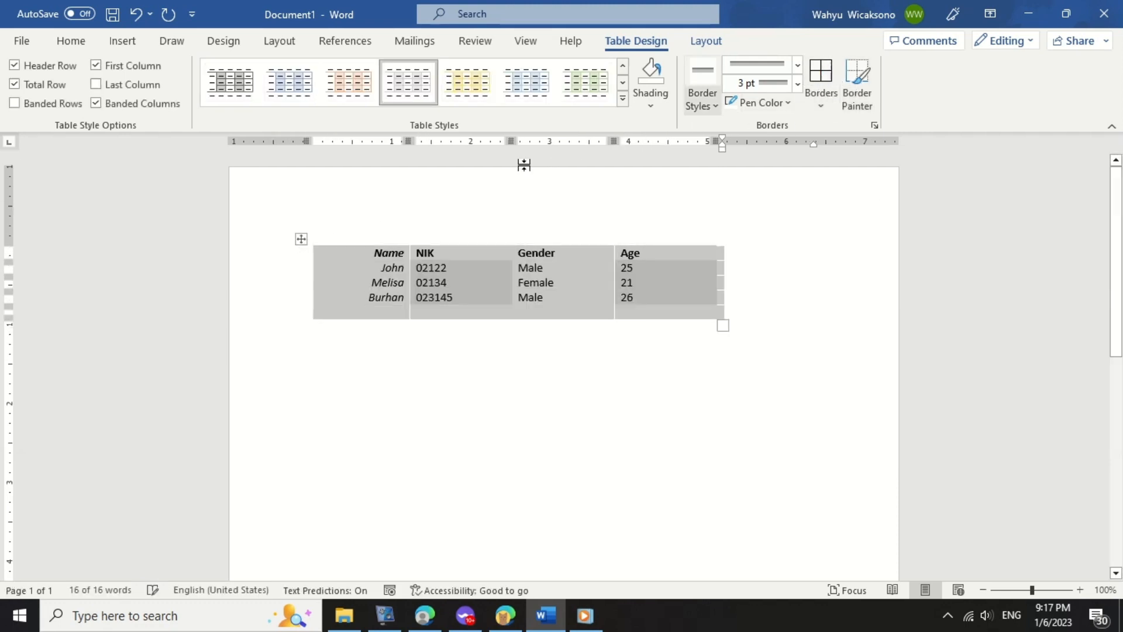
click(300, 242)
click(302, 241)
click(303, 241)
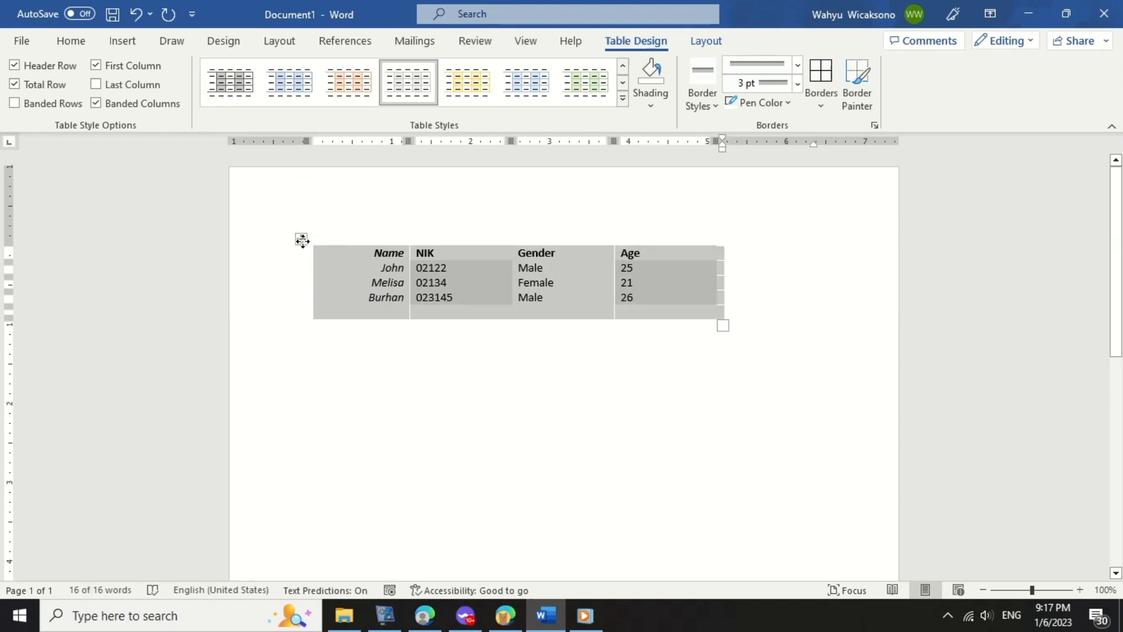
In the Borders and Shading settings, give the whole table a Box border with a ½ pt short-dashed line.
click(874, 124)
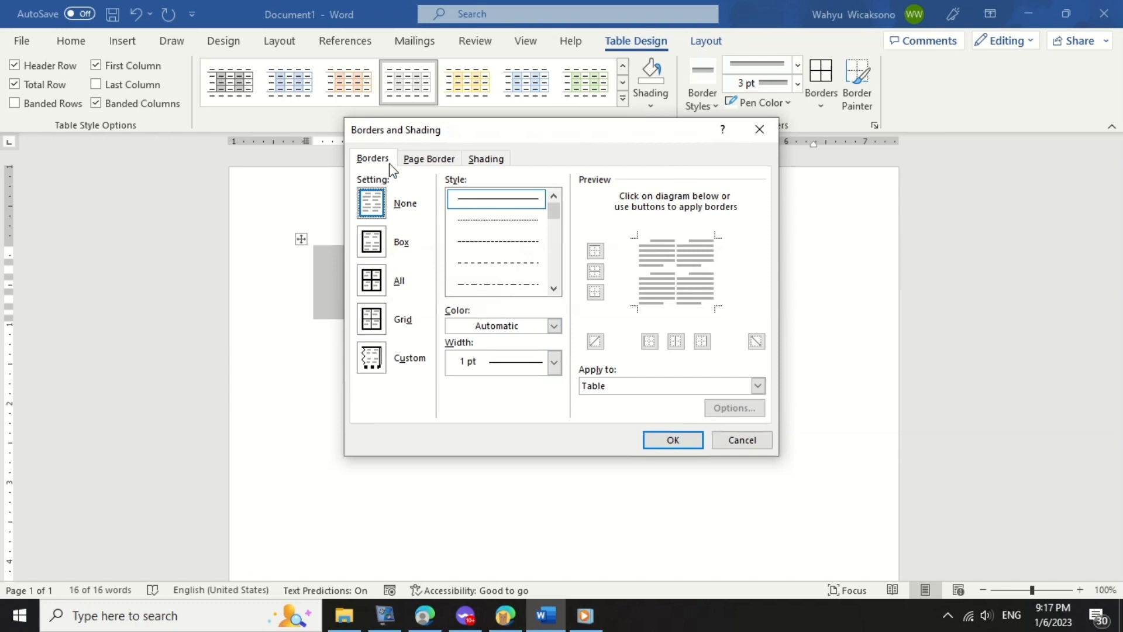
click(438, 162)
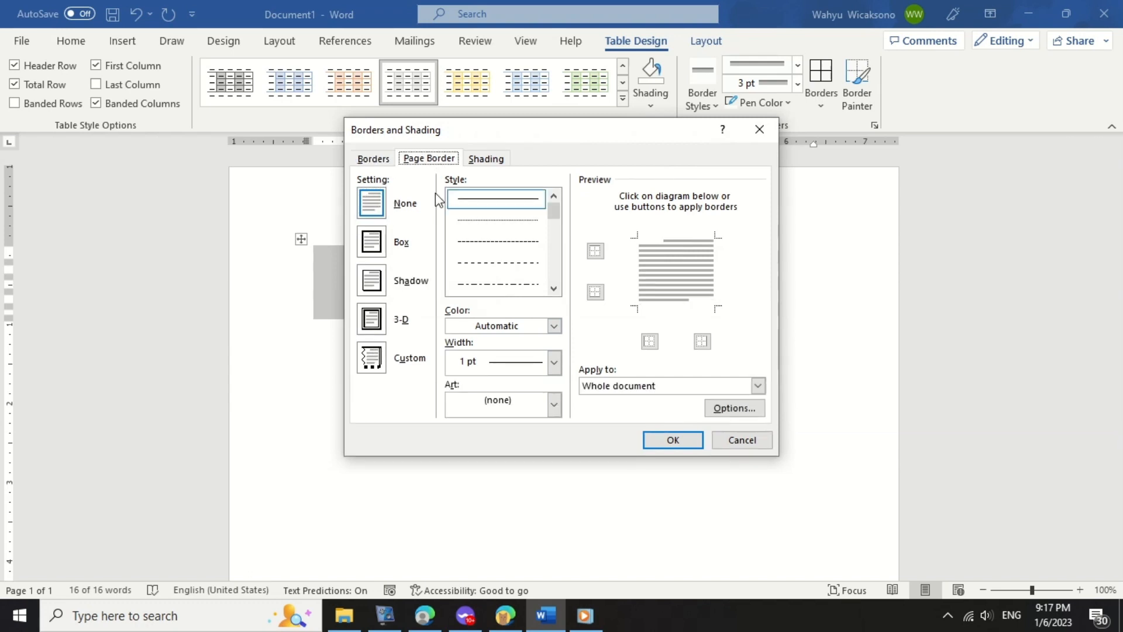
click(484, 161)
click(370, 163)
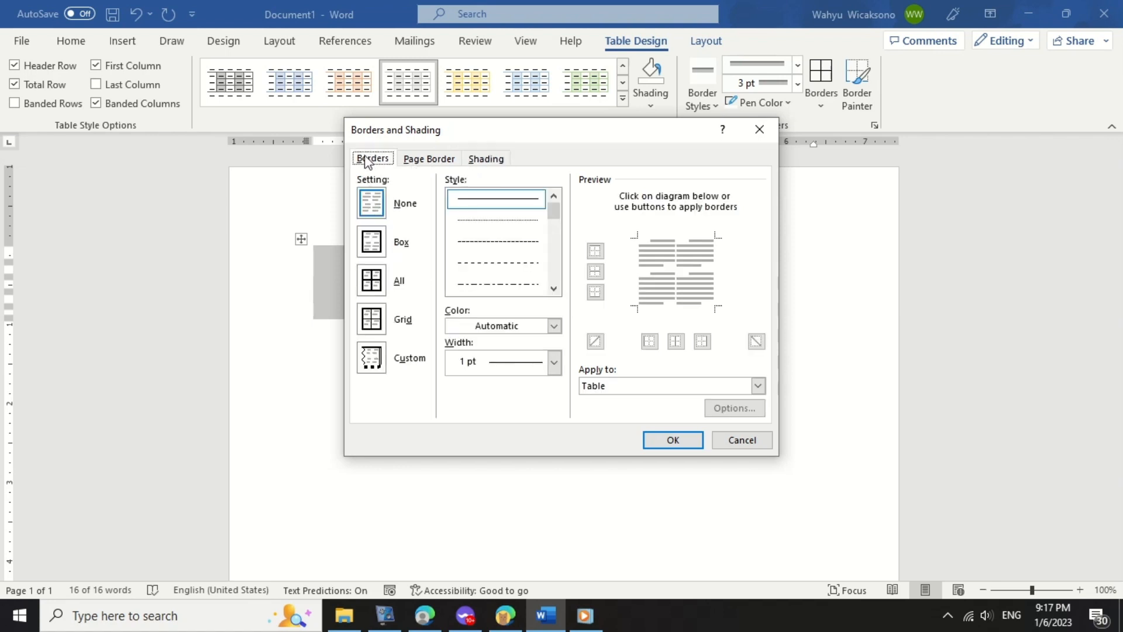
click(370, 245)
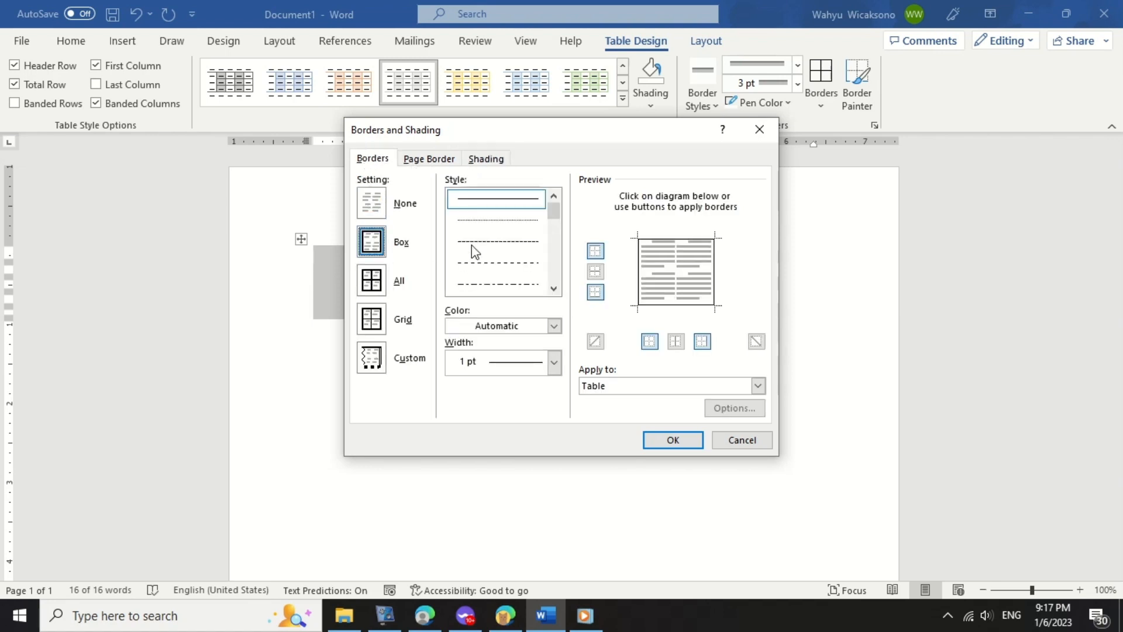
click(493, 245)
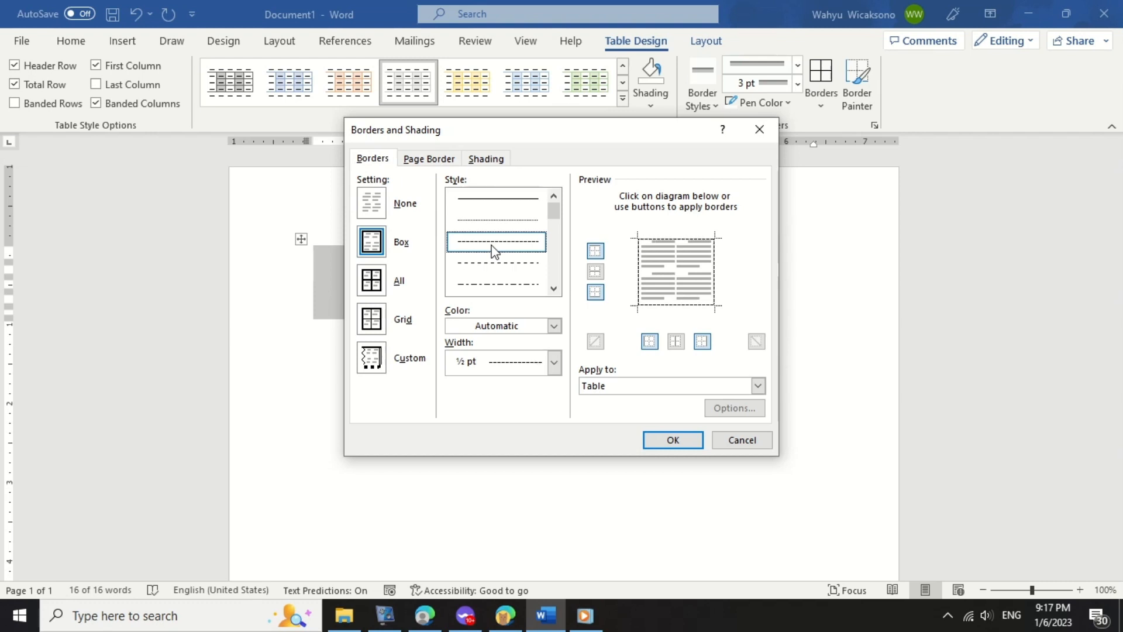
Add a Box page border with a 1 pt solid line to the whole document and apply the border settings.
click(441, 159)
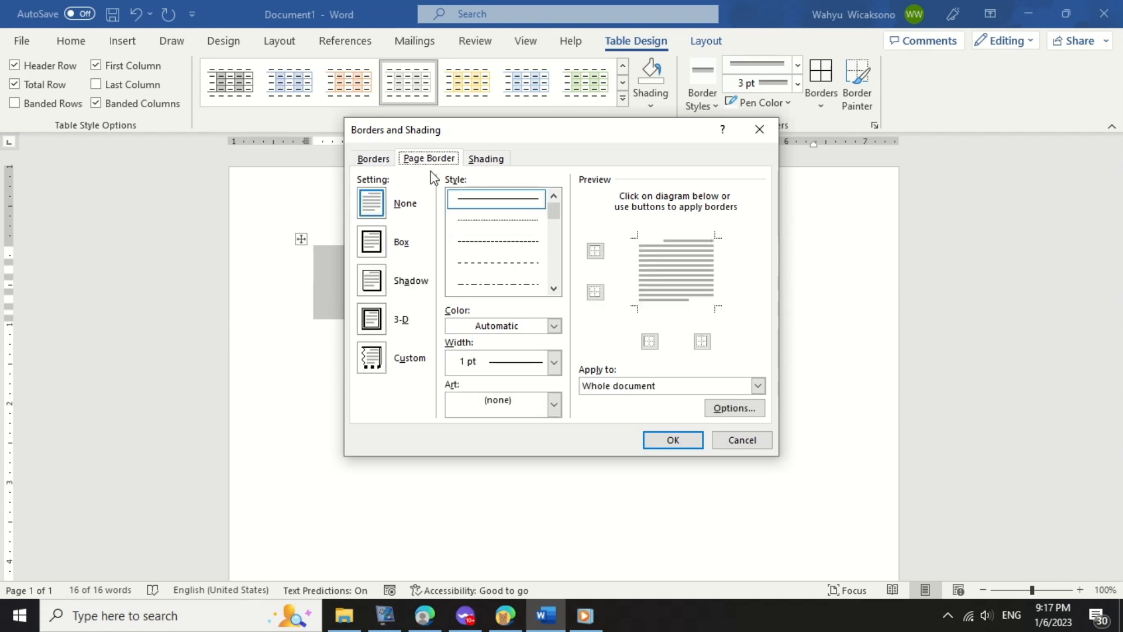
click(371, 242)
click(659, 438)
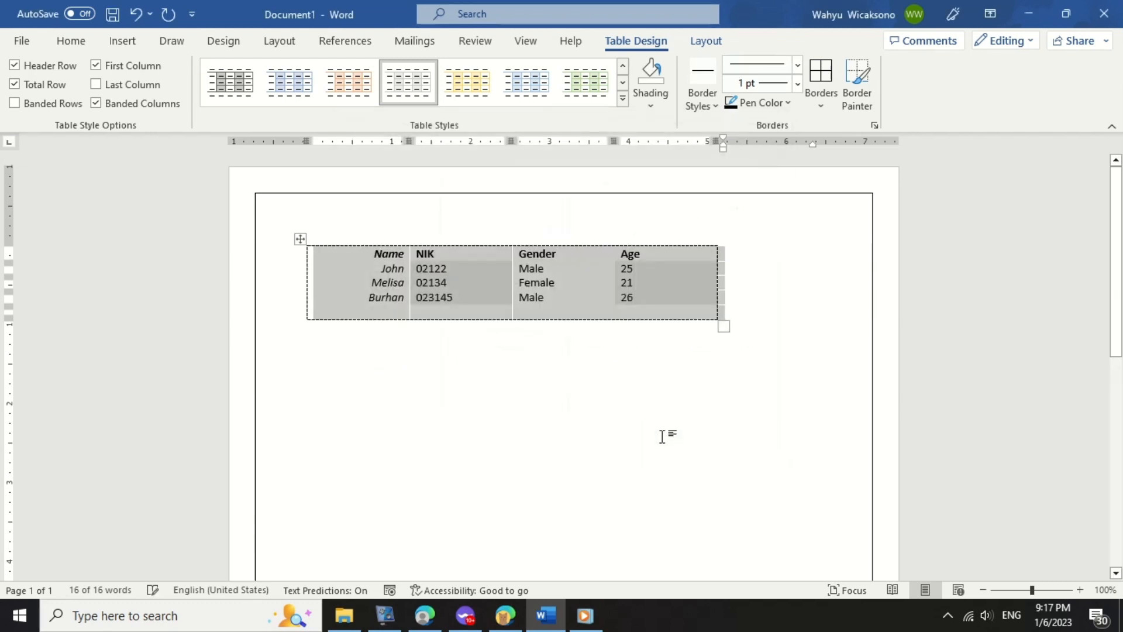
click(342, 209)
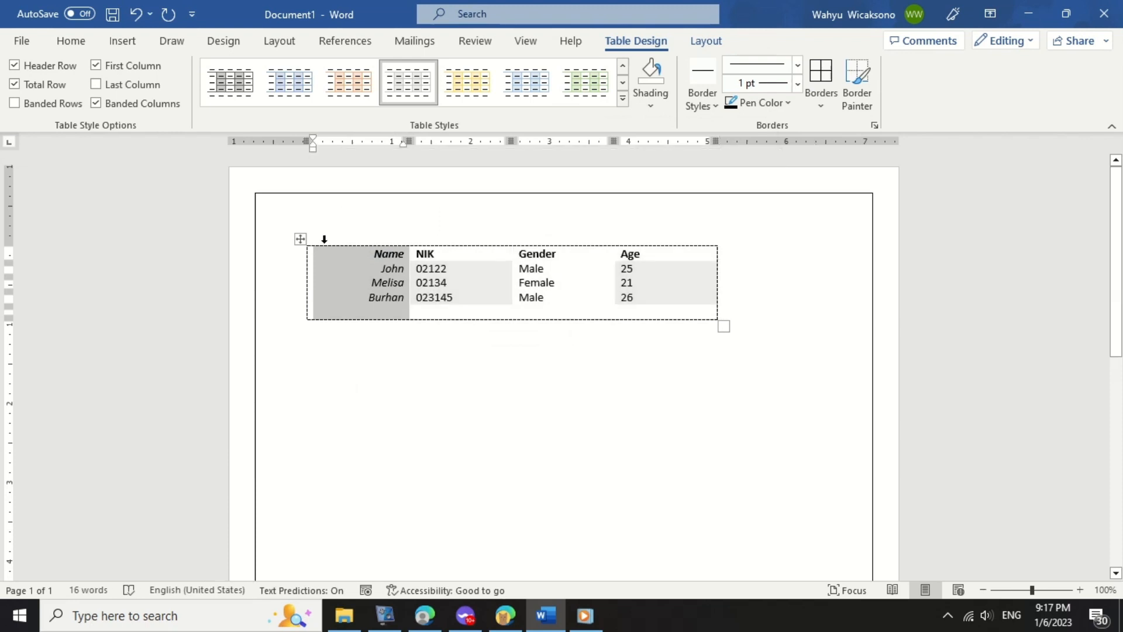
click(298, 240)
click(340, 334)
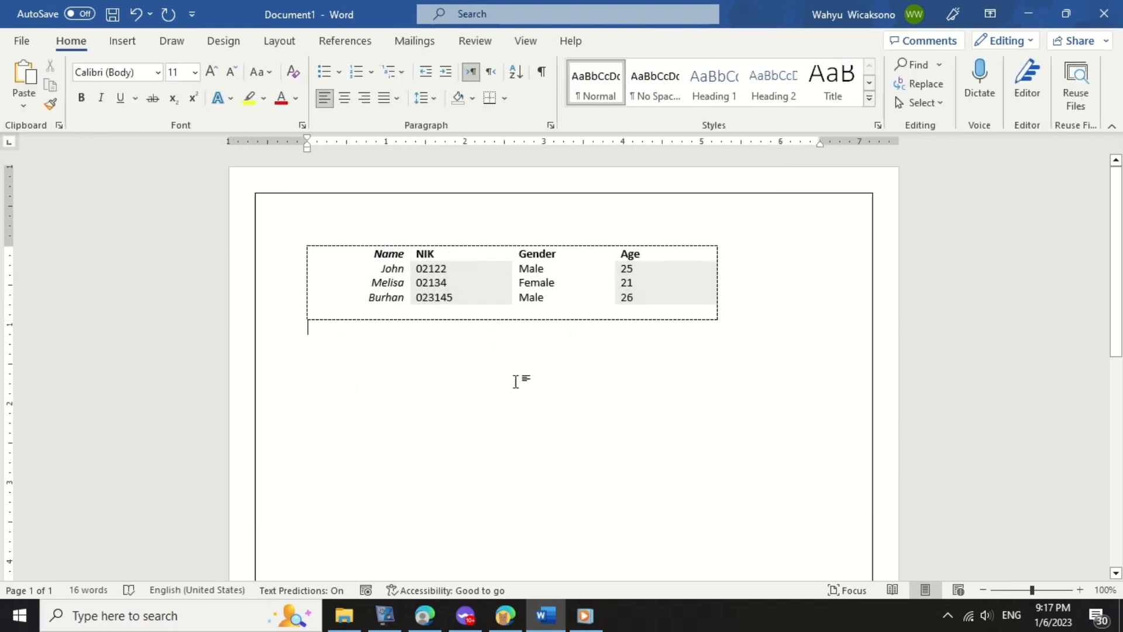
click(300, 239)
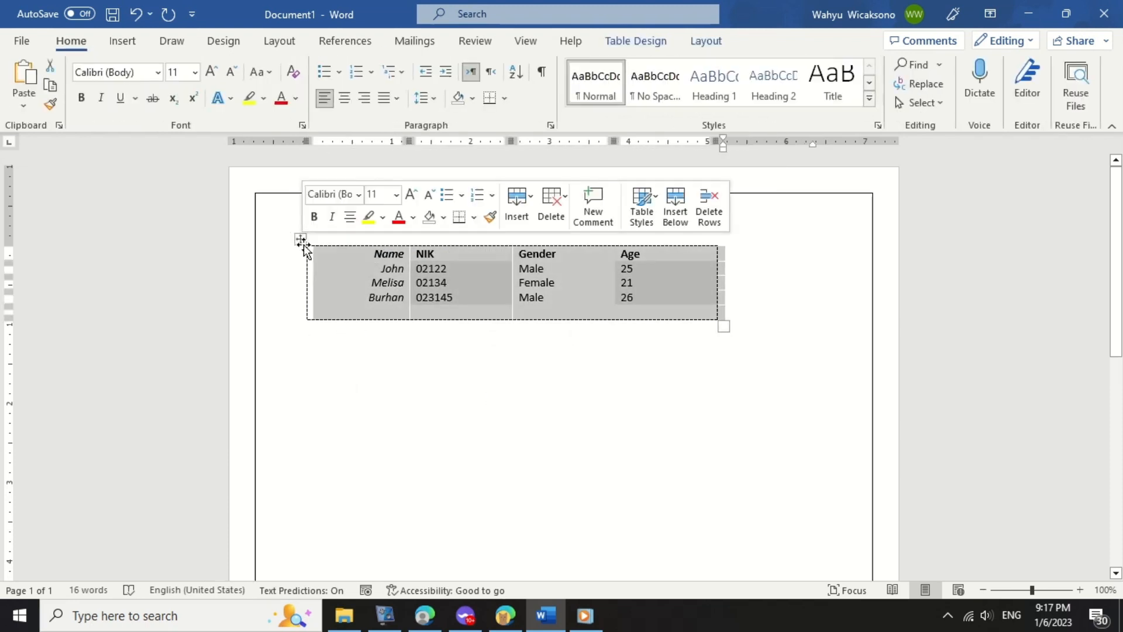
click(624, 42)
click(384, 615)
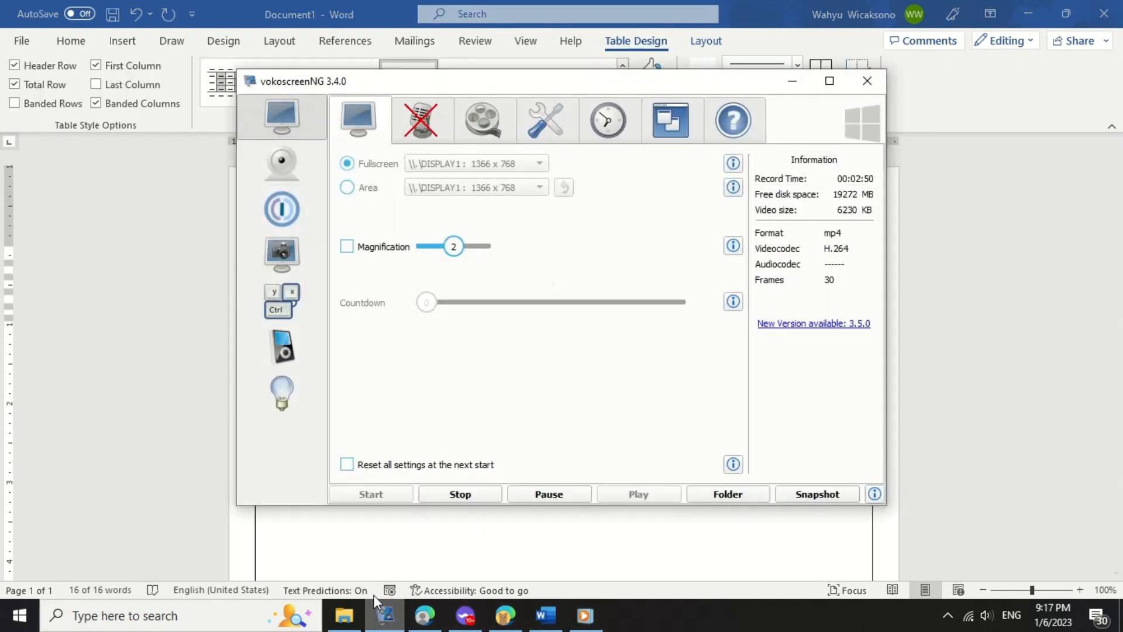